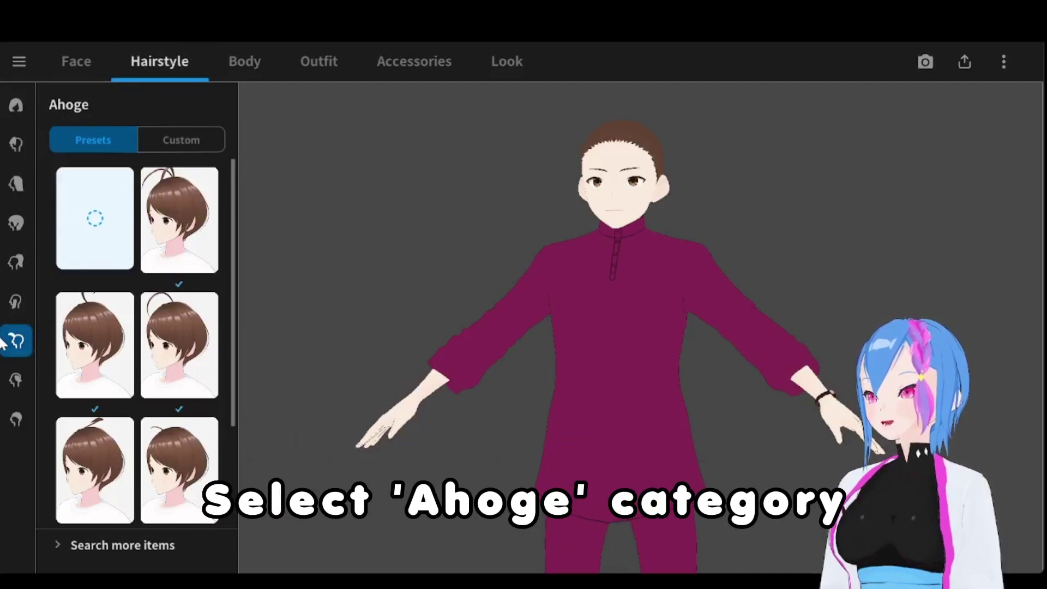
- Create a new custom Ahoge hair item and open it for hairstyle editing
{"action": "left_click", "coordinate": [166, 142]}
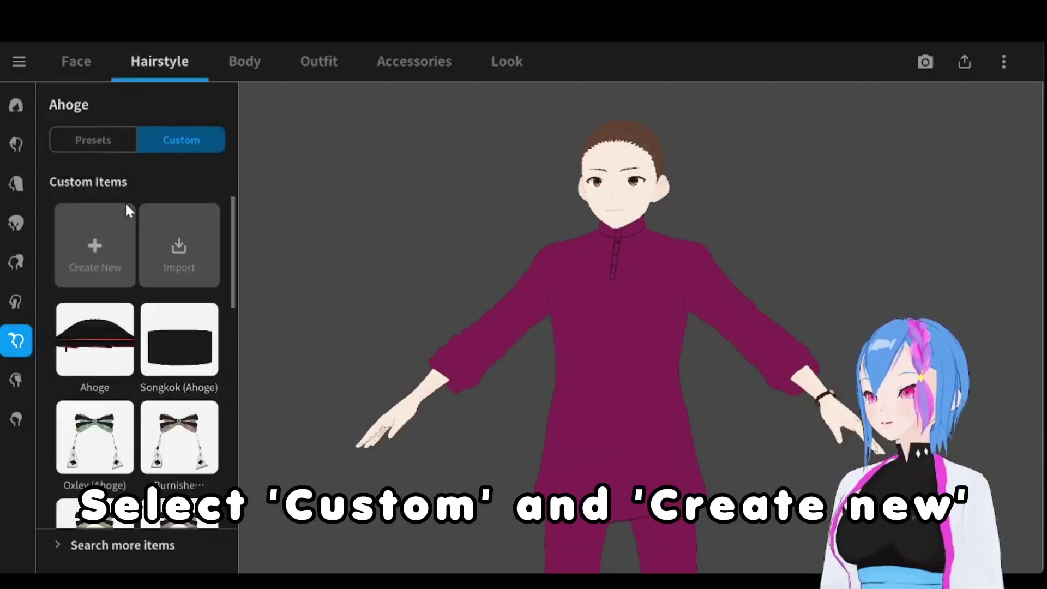
{"action": "left_click", "coordinate": [95, 250]}
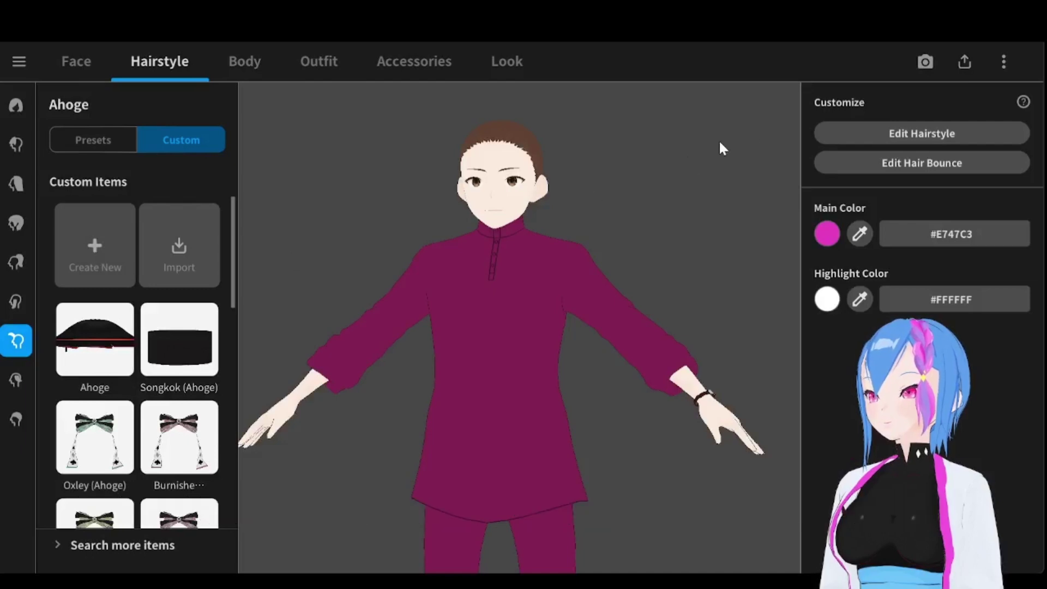
{"action": "left_click", "coordinate": [916, 133]}
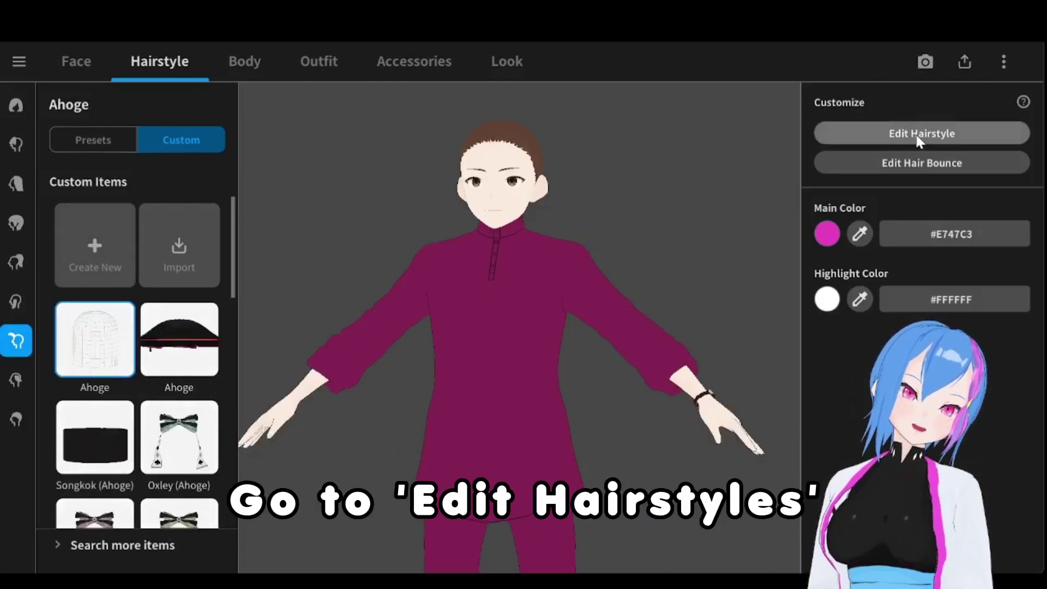
- Add a procedural hair guide group to the Ahoge item and delete Freehand Group 1
{"action": "middle_click_drag", "start_coordinate": [598, 142], "coordinate": [601, 272]}
{"action": "scroll", "coordinate": [601, 271], "scroll_direction": "up", "scroll_amount": 5}
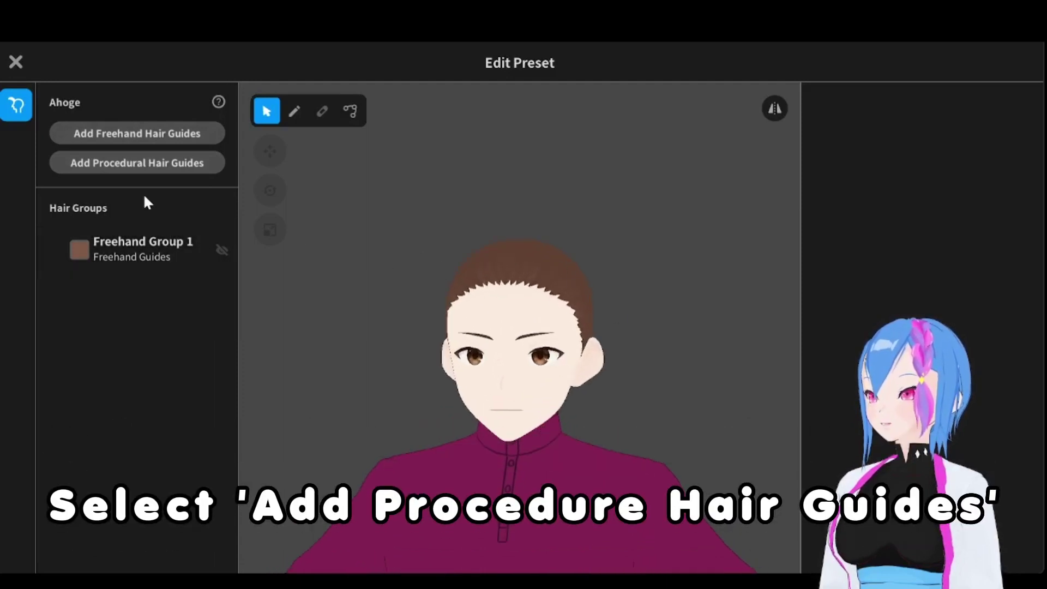
{"action": "left_click", "coordinate": [147, 165]}
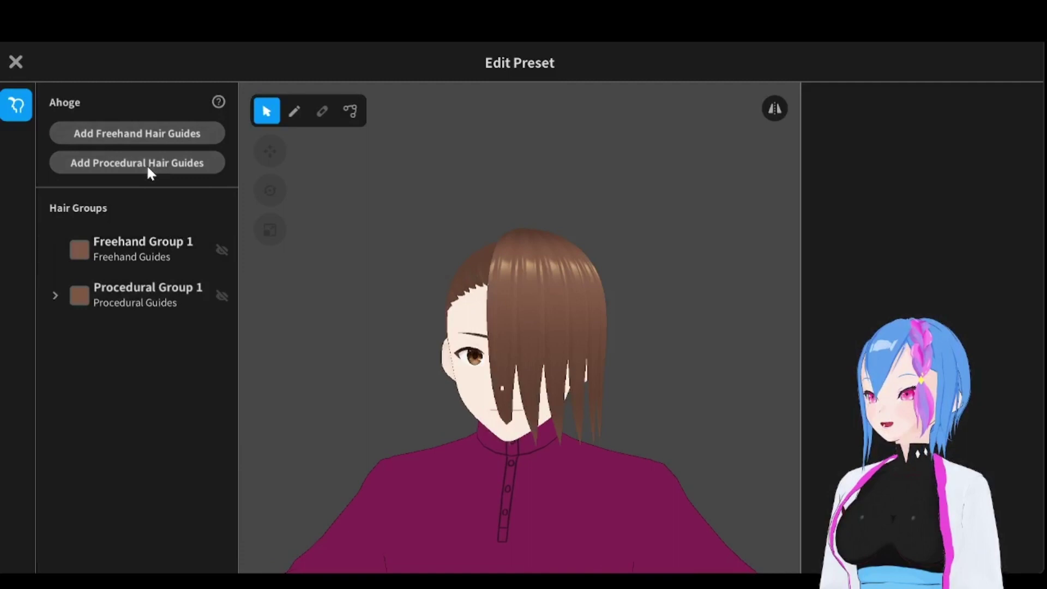
{"action": "left_click", "coordinate": [146, 250]}
{"action": "right_click", "coordinate": [147, 252]}
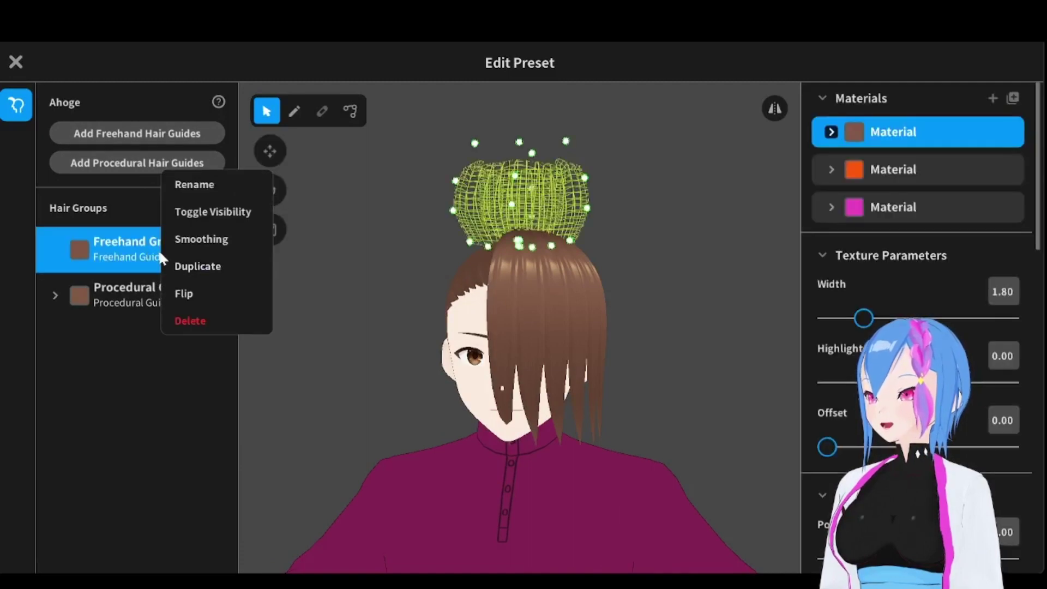
{"action": "left_click", "coordinate": [196, 319]}
- Set Fit to Head (Z) to 0.00 in the guide parameters of Procedural Group 1
{"action": "left_click", "coordinate": [147, 250]}
{"action": "left_click_drag", "start_coordinate": [1037, 283], "coordinate": [1041, 323]}
{"action": "right_click_drag", "start_coordinate": [707, 366], "coordinate": [669, 367]}
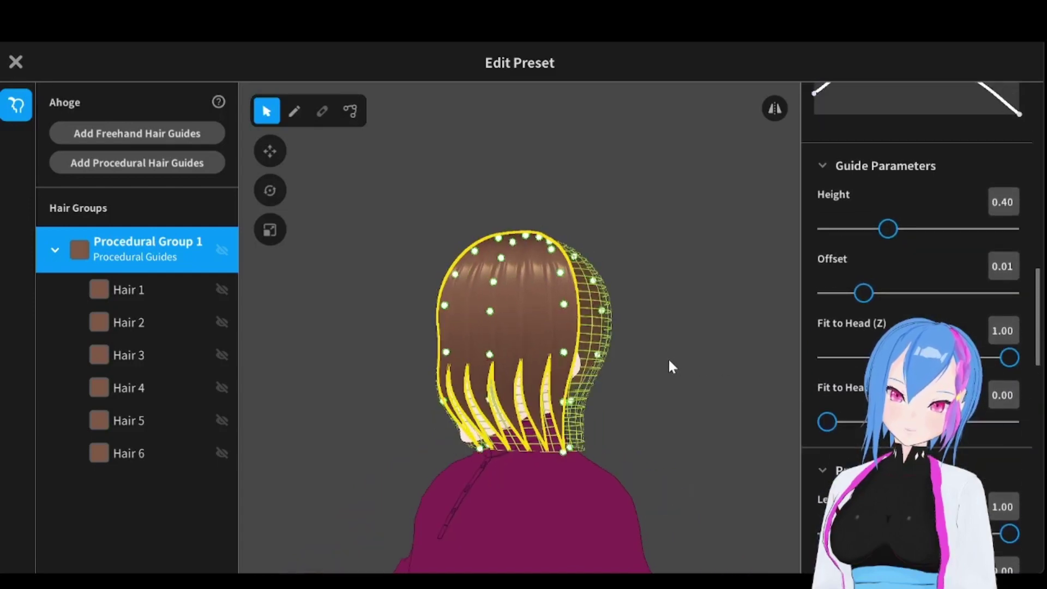
{"action": "left_click_drag", "start_coordinate": [1009, 357], "coordinate": [790, 358]}
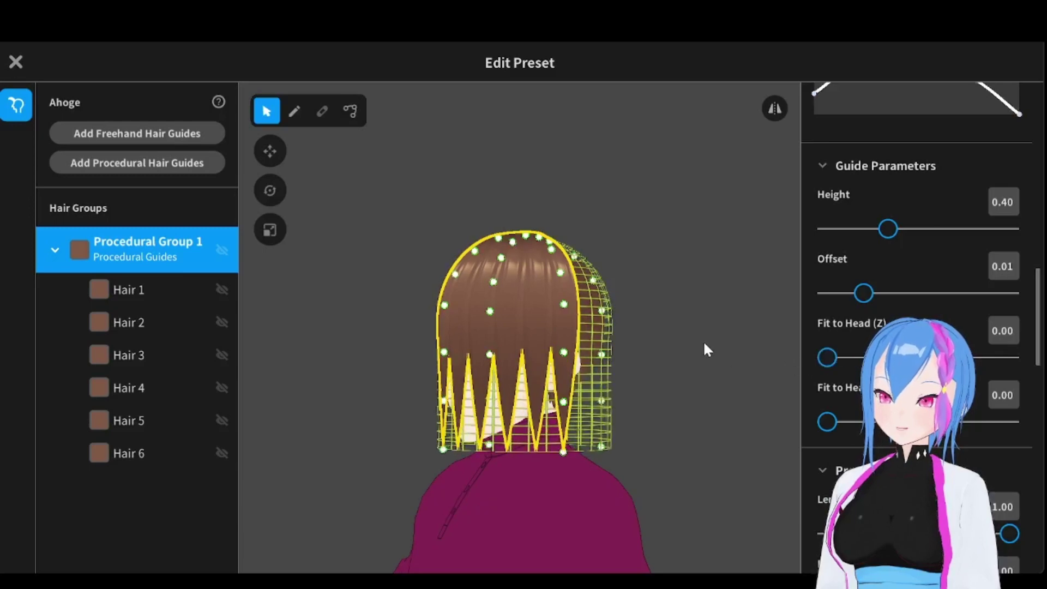
- Widen the guide mesh around the head by setting its Offset to 0.02
{"action": "mouse_move", "coordinate": [703, 344]}
{"action": "right_mouse_down"}
{"action": "mouse_move", "coordinate": [645, 346]}
{"action": "mouse_move", "coordinate": [711, 347]}
{"action": "right_mouse_up"}
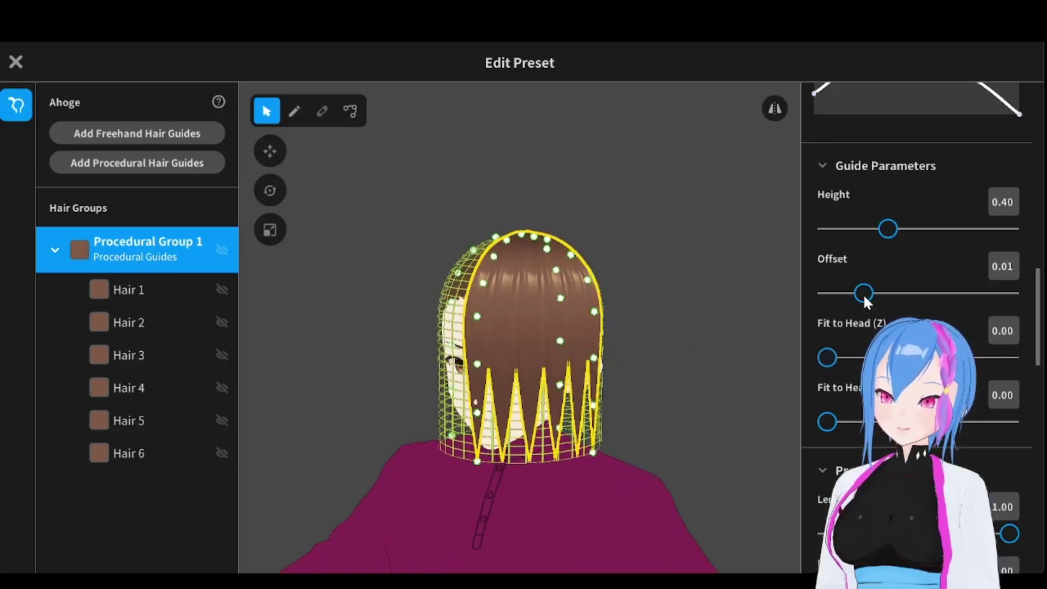
{"action": "left_click_drag", "start_coordinate": [863, 294], "coordinate": [955, 291]}
{"action": "right_click_drag", "start_coordinate": [731, 286], "coordinate": [618, 279]}
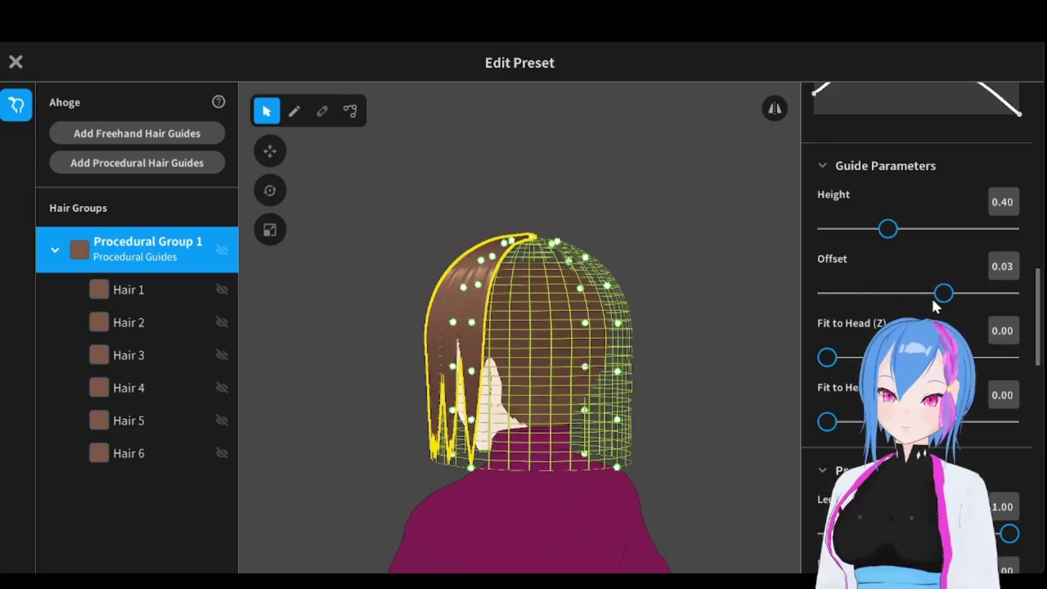
{"action": "left_click_drag", "start_coordinate": [931, 296], "coordinate": [905, 297]}
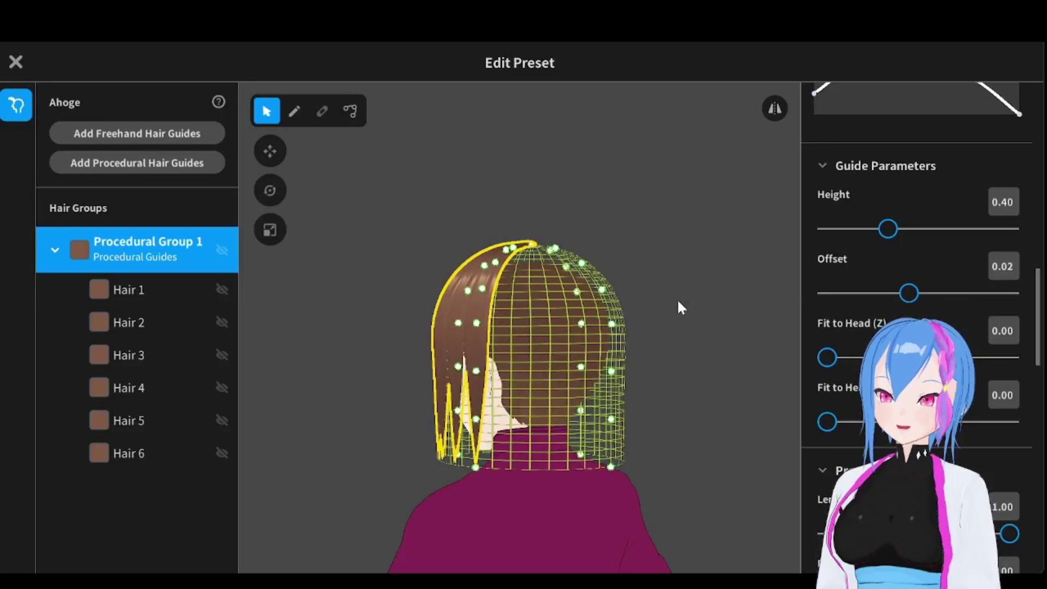
{"action": "mouse_move", "coordinate": [677, 302]}
{"action": "right_mouse_down"}
{"action": "mouse_move", "coordinate": [611, 310]}
{"action": "mouse_move", "coordinate": [665, 313]}
{"action": "right_mouse_up"}
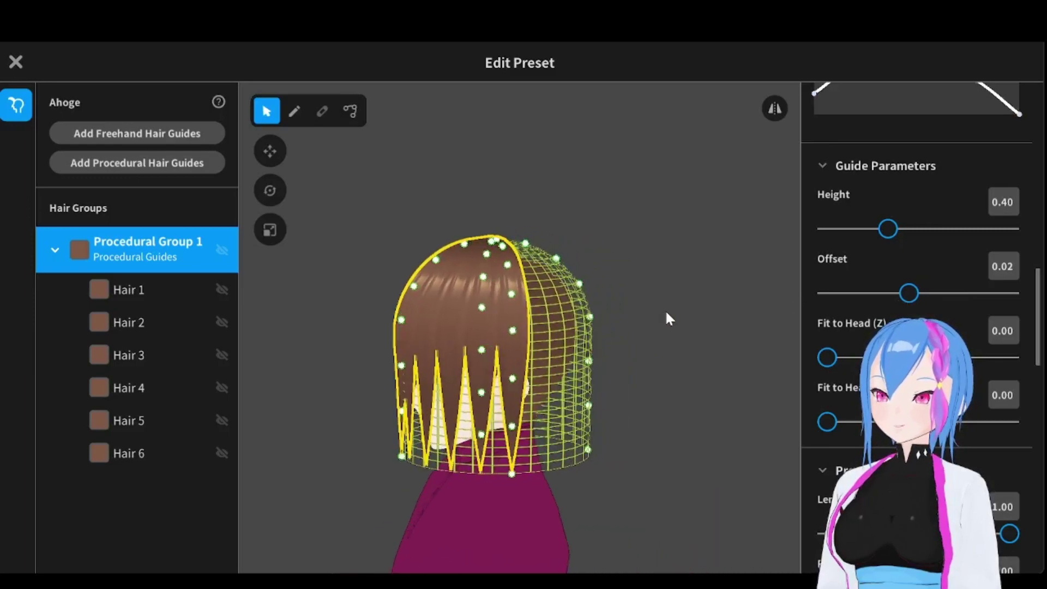
- Move the whole Procedural Group 1 straight up until its lower edge sits around the forehead hairline
{"action": "left_click", "coordinate": [118, 254]}
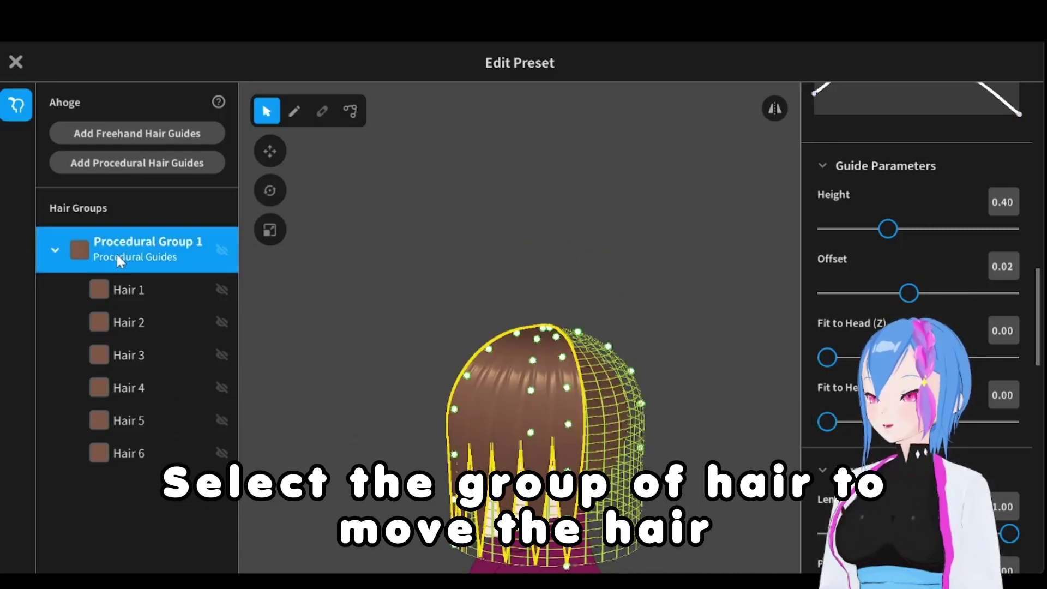
{"action": "left_click", "coordinate": [267, 147]}
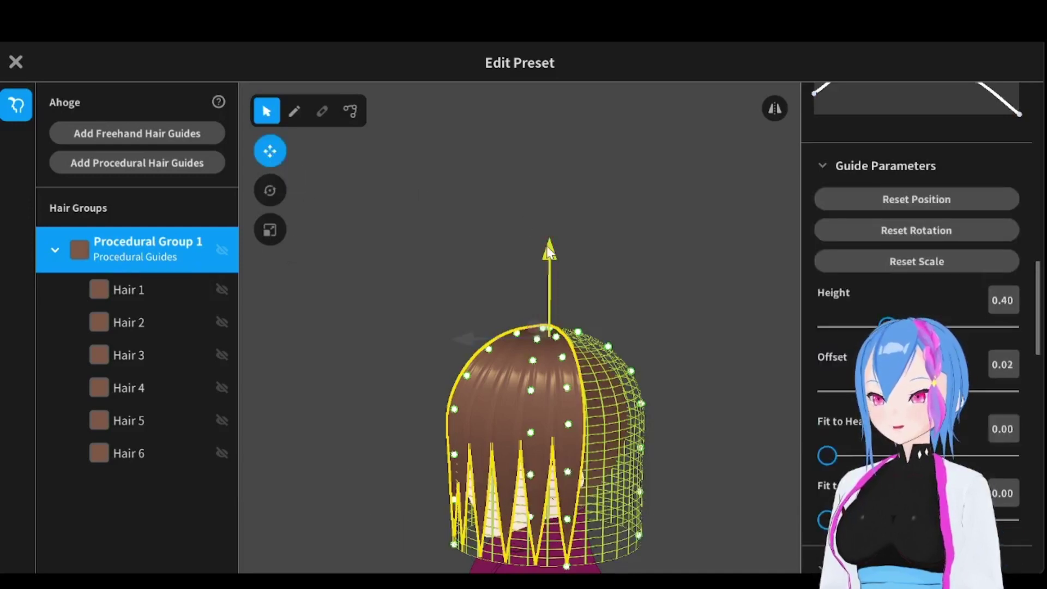
{"action": "left_click_drag", "start_coordinate": [549, 252], "coordinate": [536, 112]}
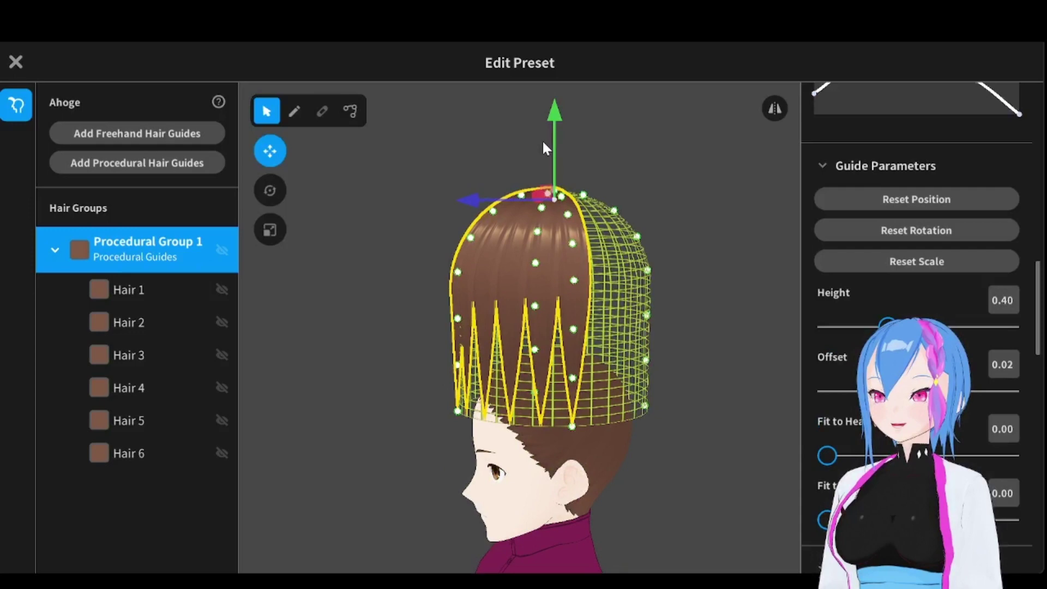
- Set the Hairline of Procedural Group 1 to 0.49 so the strands cover only the lower part of the guide
{"action": "middle_click_drag", "start_coordinate": [543, 142], "coordinate": [567, 207]}
{"action": "right_click_drag", "start_coordinate": [567, 207], "coordinate": [665, 218]}
{"action": "middle_click_drag", "start_coordinate": [665, 317], "coordinate": [640, 273]}
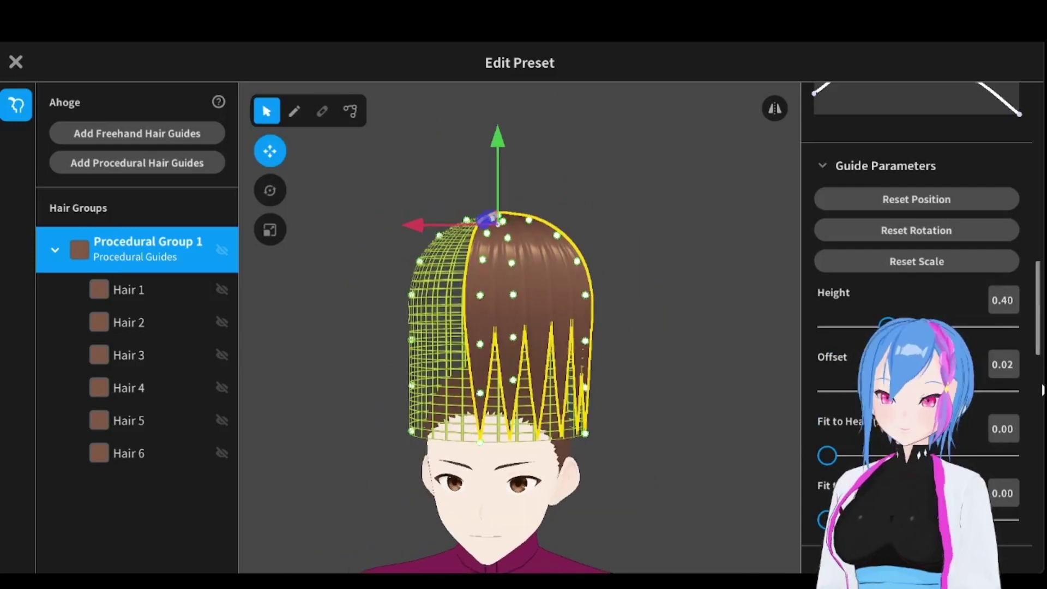
{"action": "scroll", "coordinate": [1042, 390], "scroll_direction": "up", "scroll_amount": 1}
{"action": "scroll", "coordinate": [1042, 390], "scroll_direction": "down", "scroll_amount": 8}
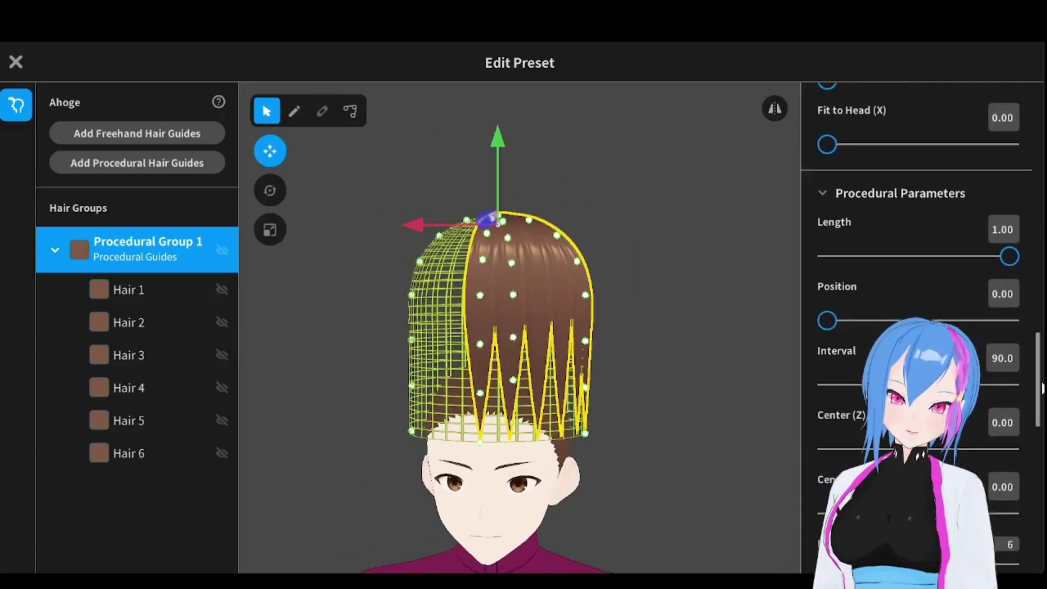
{"action": "left_click_drag", "start_coordinate": [1041, 388], "coordinate": [1039, 452]}
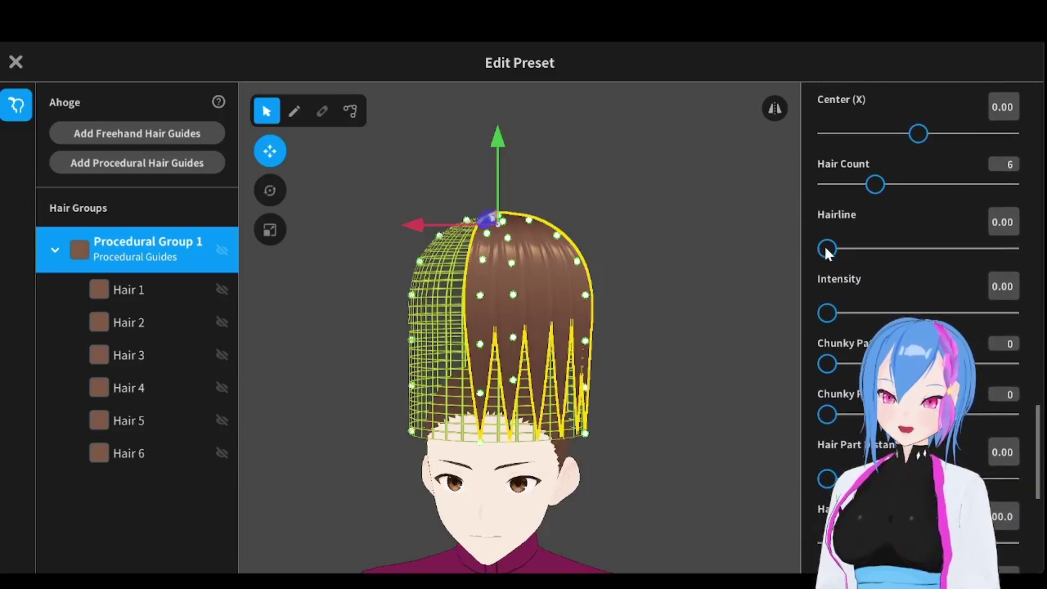
{"action": "left_click_drag", "start_coordinate": [826, 250], "coordinate": [919, 266]}
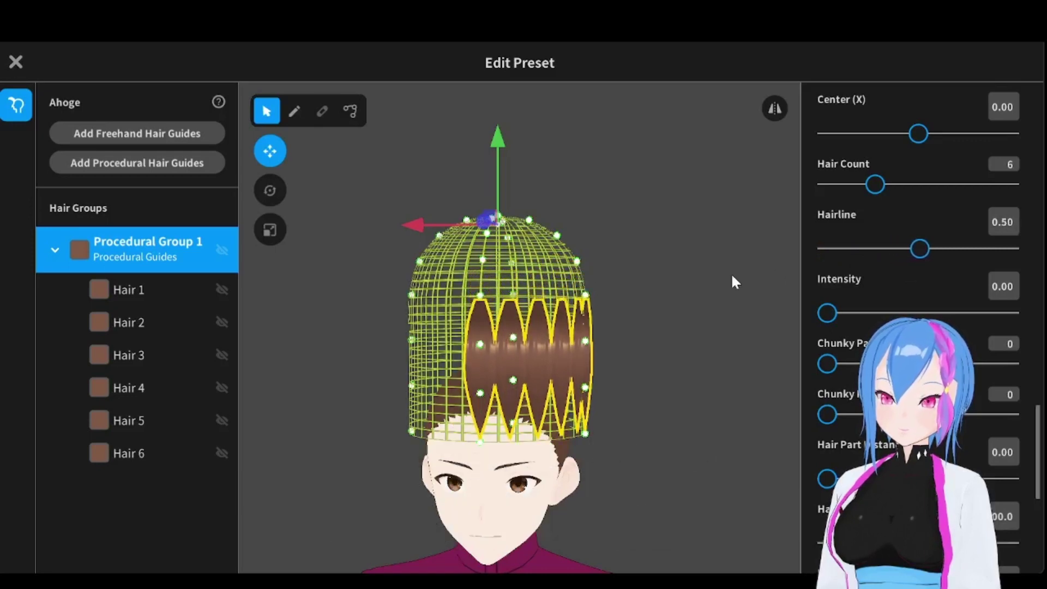
{"action": "left_click_drag", "start_coordinate": [734, 281], "coordinate": [640, 304]}
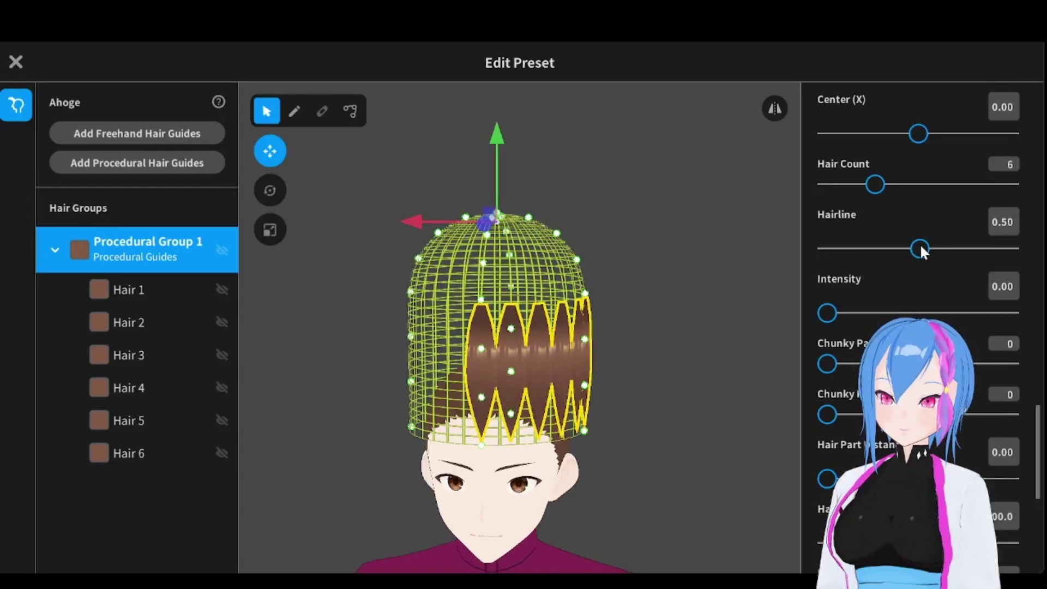
{"action": "left_click_drag", "start_coordinate": [920, 247], "coordinate": [917, 249]}
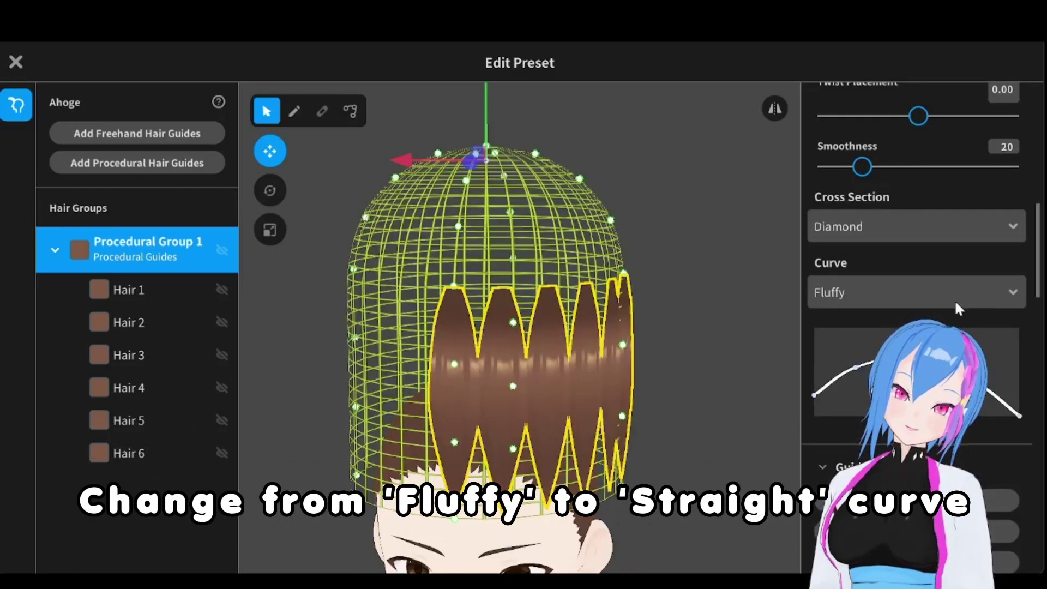
- Change the hair's Curve to Straight and raise the curve's start point level with its end point
{"action": "left_click", "coordinate": [956, 304]}
{"action": "left_click", "coordinate": [834, 360]}
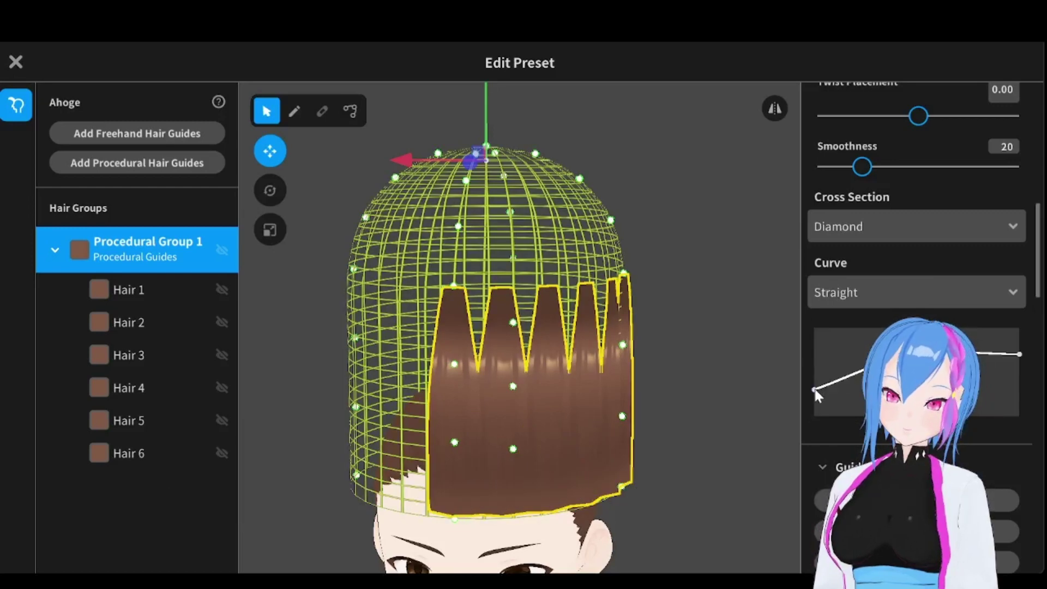
{"action": "left_click_drag", "start_coordinate": [814, 379], "coordinate": [813, 355]}
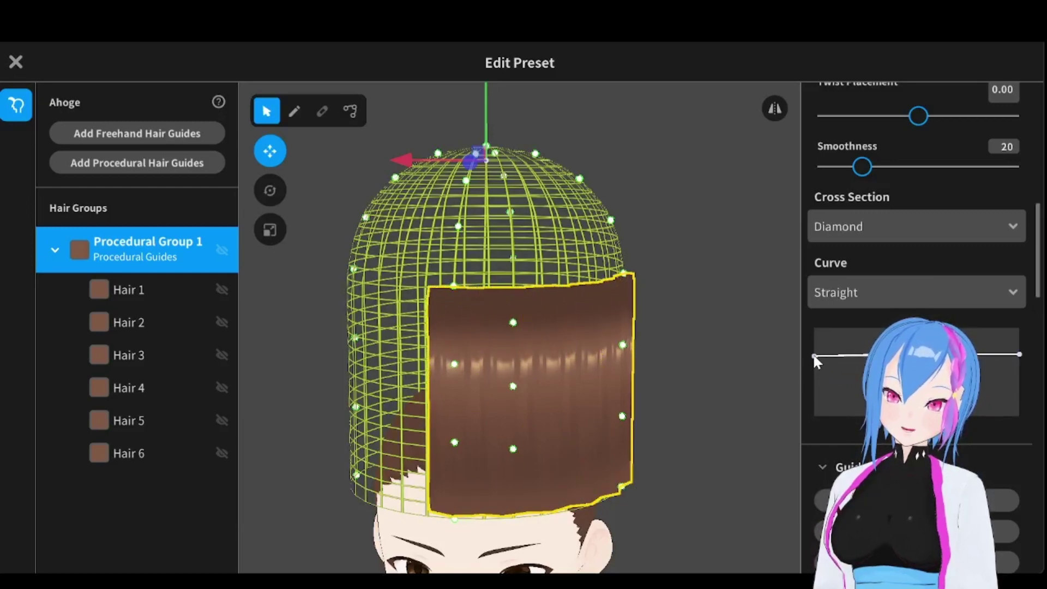
- Set the procedural group's Interval to 322 and its Hair Count to 14 to spread strands around the head
{"action": "right_click_drag", "start_coordinate": [674, 354], "coordinate": [482, 411]}
{"action": "right_click_drag", "start_coordinate": [420, 418], "coordinate": [329, 332]}
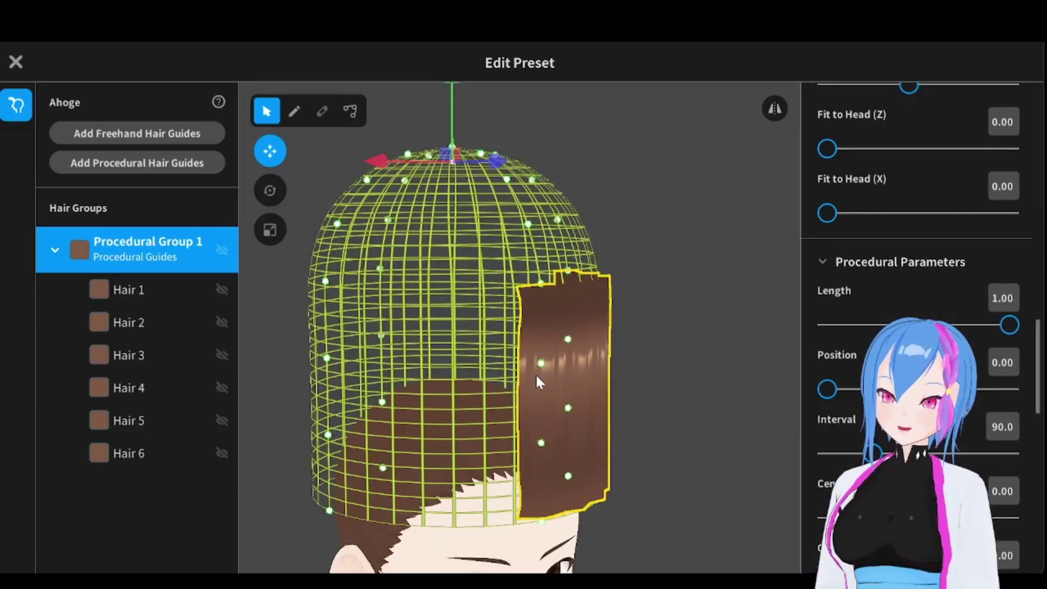
{"action": "right_click_drag", "start_coordinate": [536, 375], "coordinate": [513, 385]}
{"action": "mouse_move", "coordinate": [1039, 366]}
{"action": "left_mouse_down"}
{"action": "mouse_move", "coordinate": [1039, 404]}
{"action": "mouse_move", "coordinate": [1041, 383]}
{"action": "left_mouse_up"}
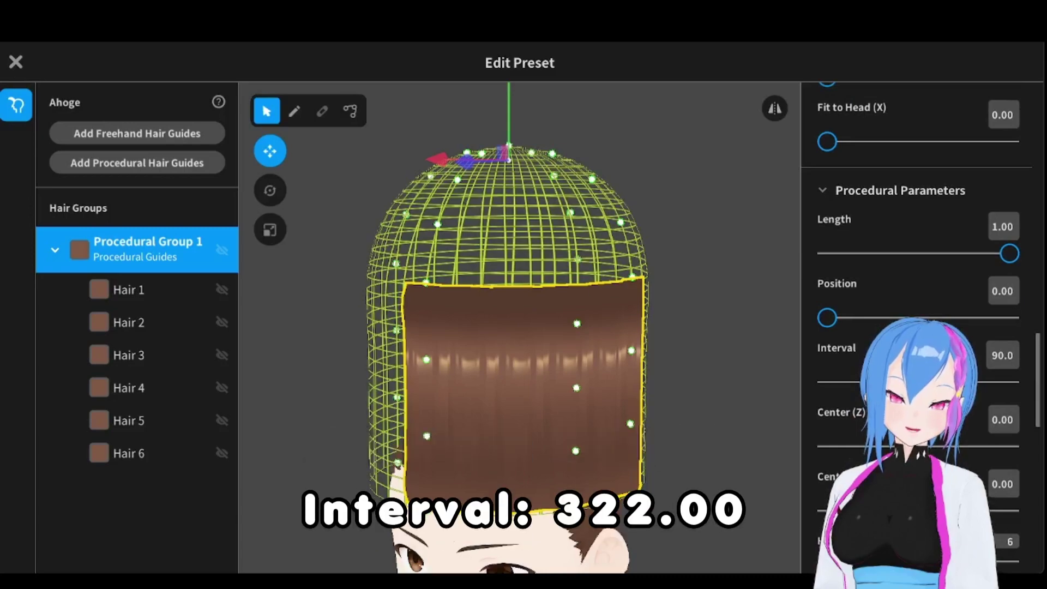
{"action": "left_click_drag", "start_coordinate": [875, 381], "coordinate": [991, 383]}
{"action": "mouse_move", "coordinate": [627, 355]}
{"action": "right_mouse_down"}
{"action": "mouse_move", "coordinate": [597, 368]}
{"action": "mouse_move", "coordinate": [640, 353]}
{"action": "right_mouse_up"}
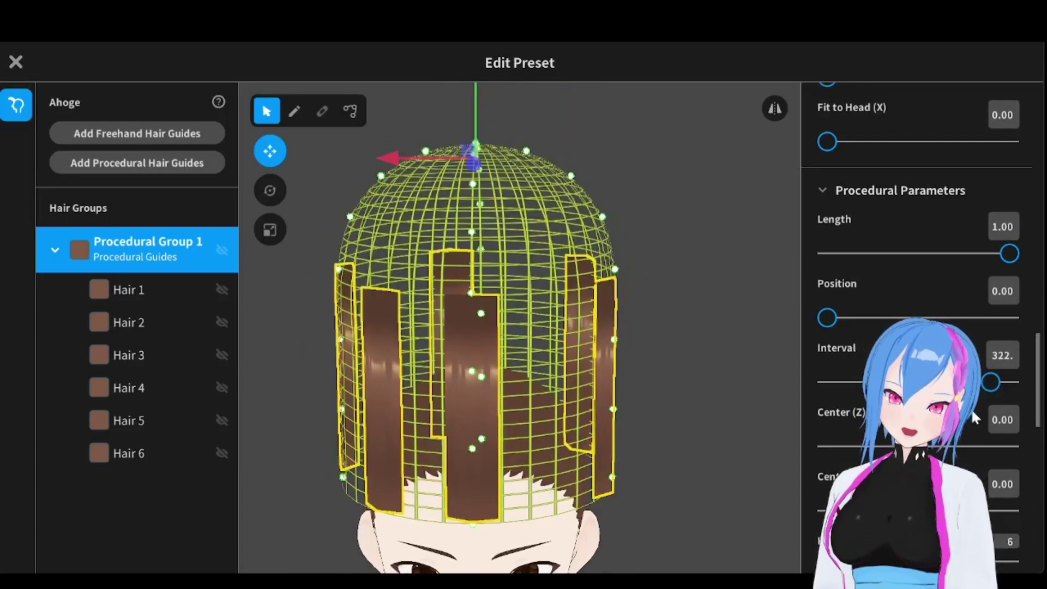
{"action": "left_click_drag", "start_coordinate": [1041, 384], "coordinate": [1041, 414]}
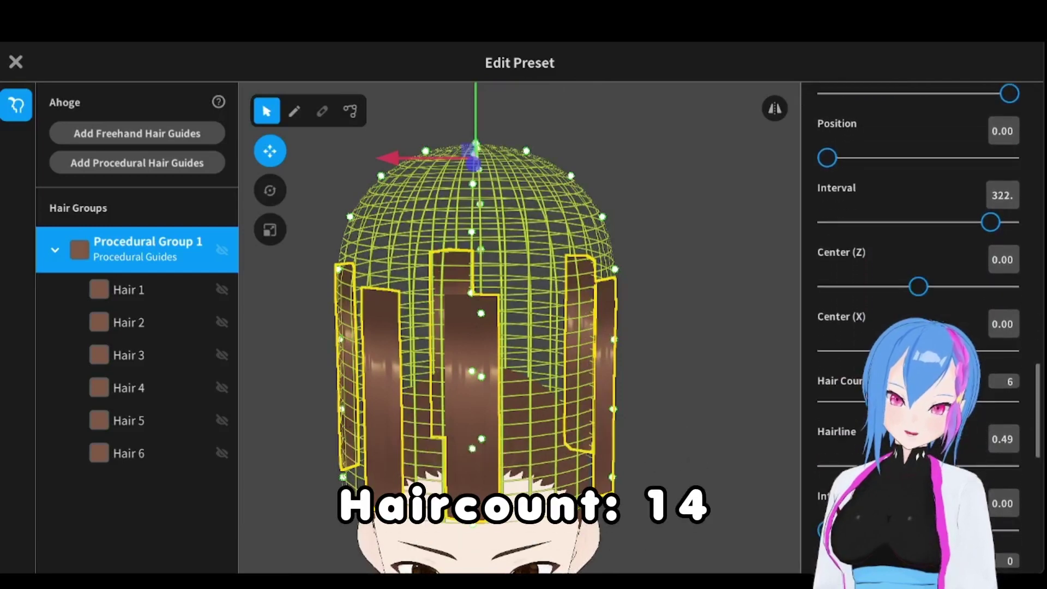
{"action": "left_click_drag", "start_coordinate": [875, 401], "coordinate": [954, 402]}
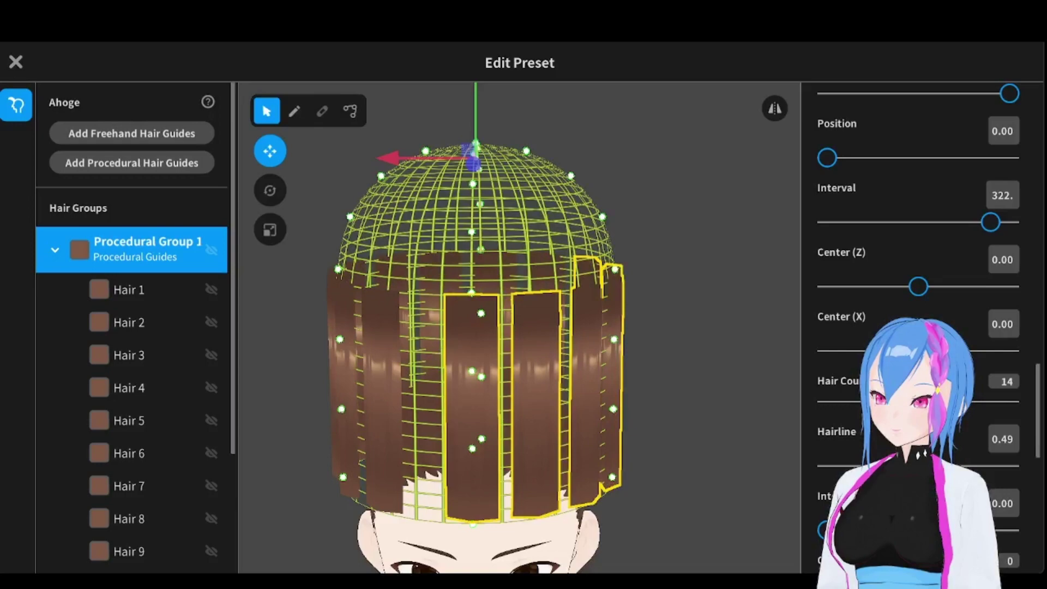
- Set the hair's Width Ratio to 1.50 to close the gaps between neighbouring strands
{"action": "mouse_move", "coordinate": [548, 374]}
{"action": "right_mouse_down"}
{"action": "mouse_move", "coordinate": [519, 406]}
{"action": "mouse_move", "coordinate": [549, 425]}
{"action": "mouse_move", "coordinate": [548, 384]}
{"action": "right_mouse_up"}
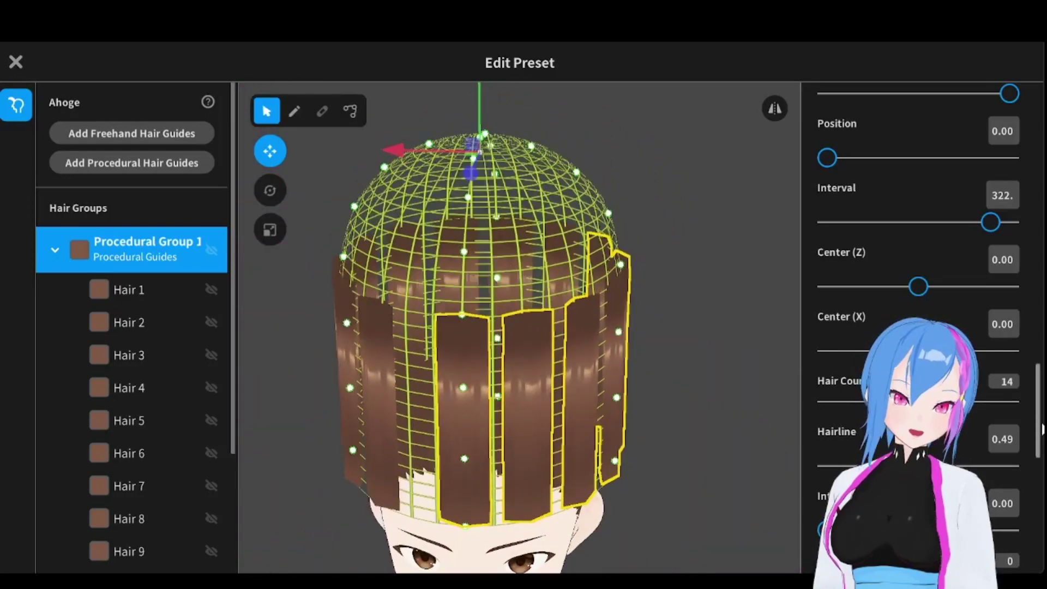
{"action": "scroll", "coordinate": [1041, 413], "scroll_direction": "up", "scroll_amount": 1}
{"action": "left_click_drag", "start_coordinate": [1041, 413], "coordinate": [1041, 173]}
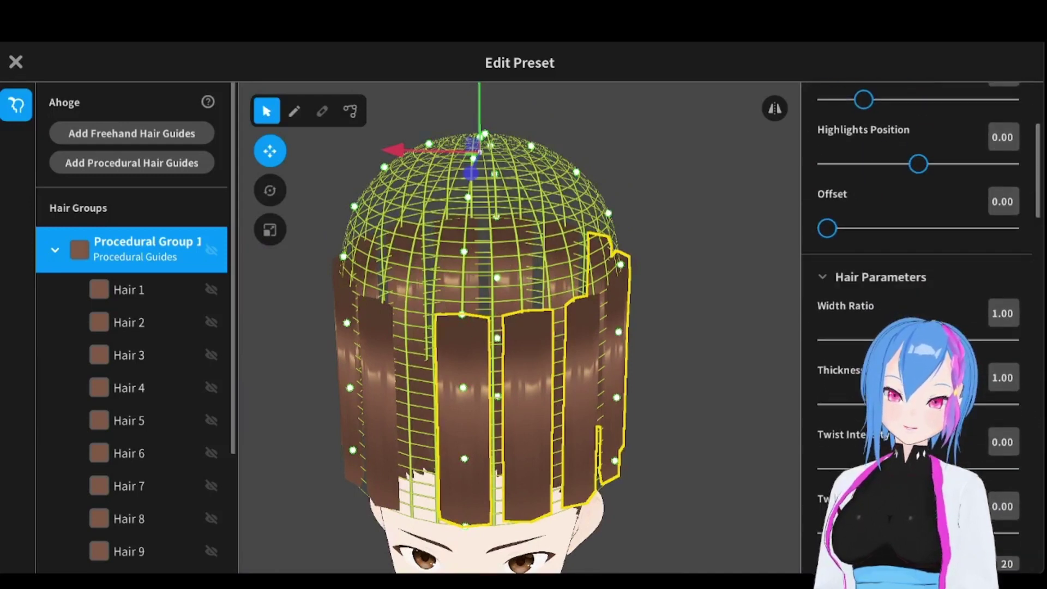
{"action": "left_click_drag", "start_coordinate": [884, 339], "coordinate": [914, 339]}
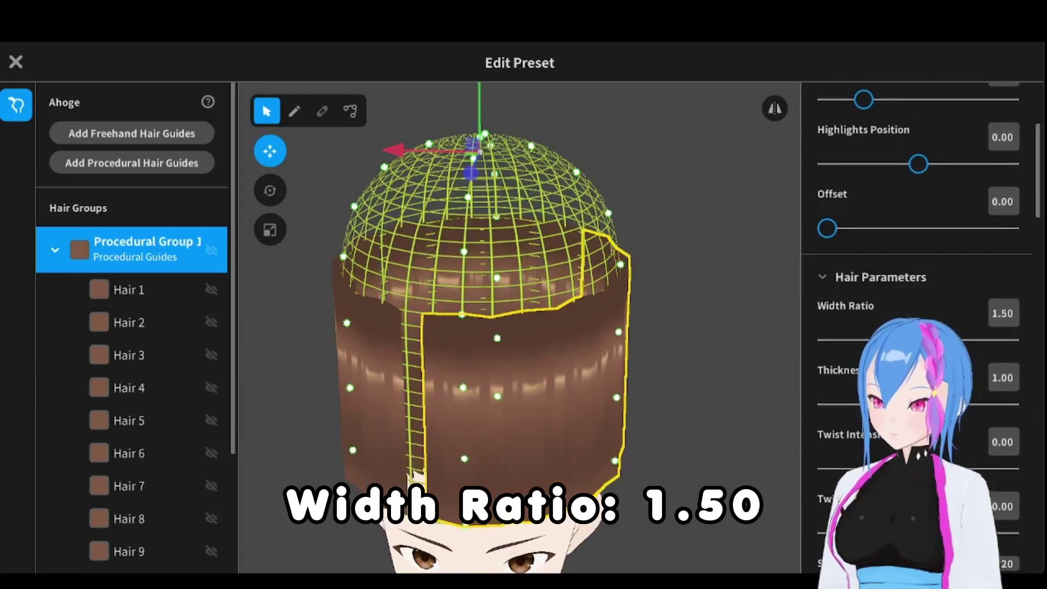
- Set the Interval to 336 to close the remaining front gap and check the ring from above
{"action": "right_click_drag", "start_coordinate": [622, 357], "coordinate": [525, 297]}
{"action": "right_click_drag", "start_coordinate": [375, 401], "coordinate": [464, 352]}
{"action": "left_click_drag", "start_coordinate": [1039, 205], "coordinate": [1037, 428]}
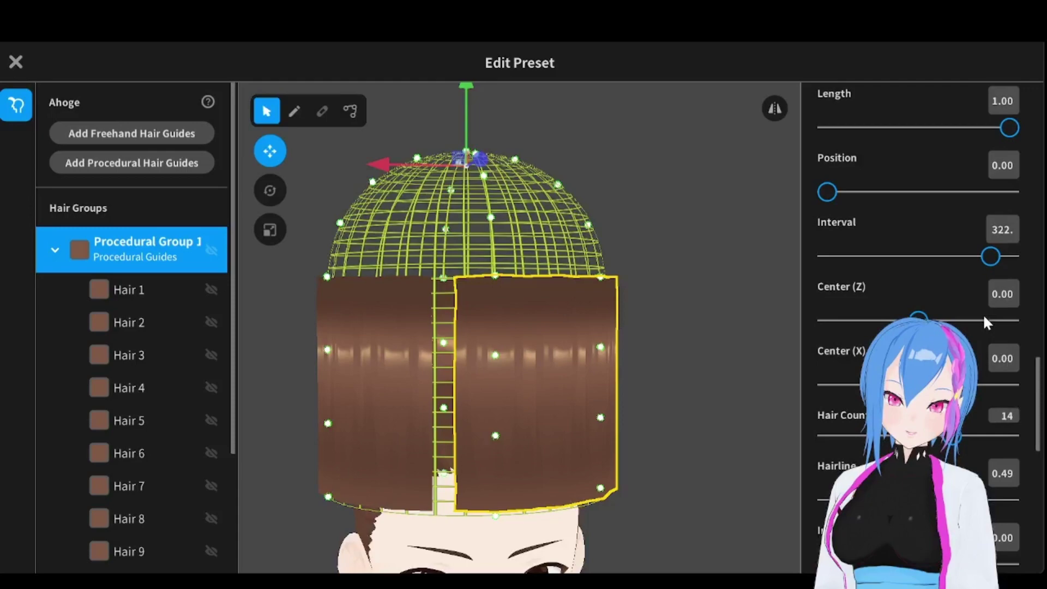
{"action": "left_click_drag", "start_coordinate": [990, 257], "coordinate": [996, 256]}
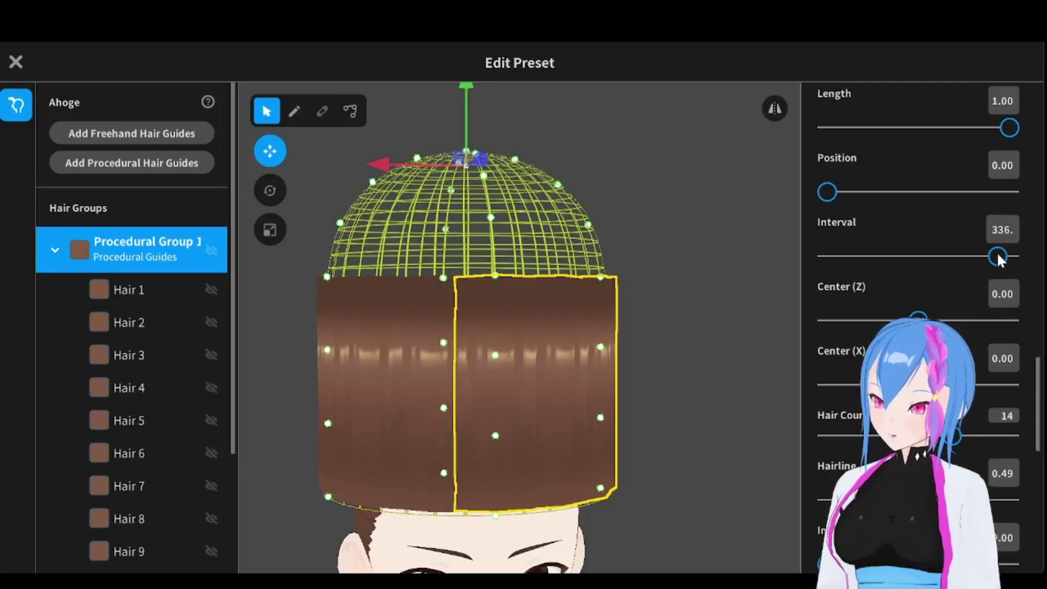
{"action": "right_click_drag", "start_coordinate": [674, 310], "coordinate": [671, 368]}
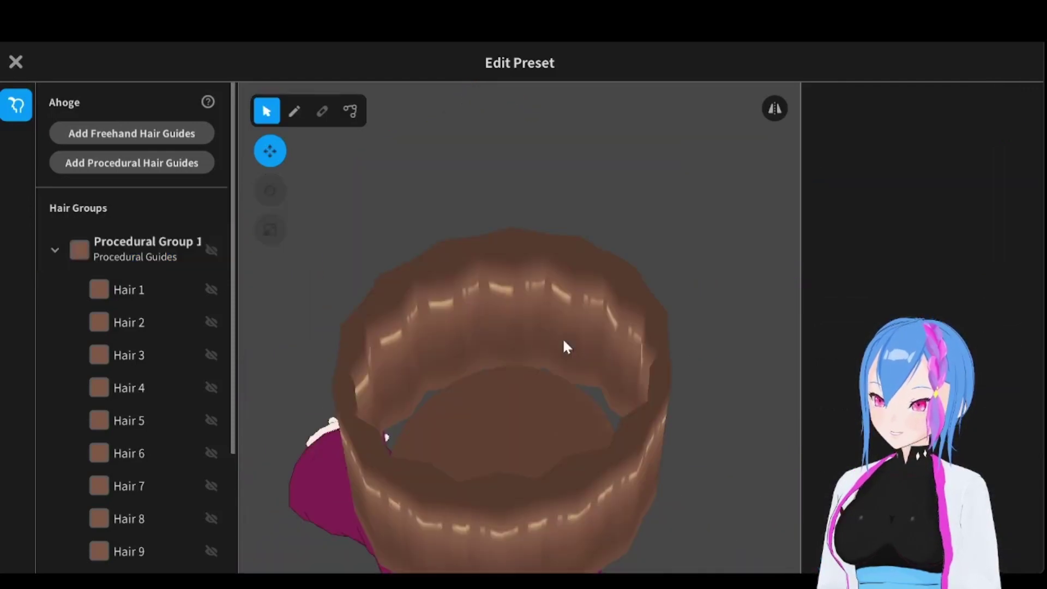
{"action": "right_click_drag", "start_coordinate": [566, 345], "coordinate": [433, 172]}
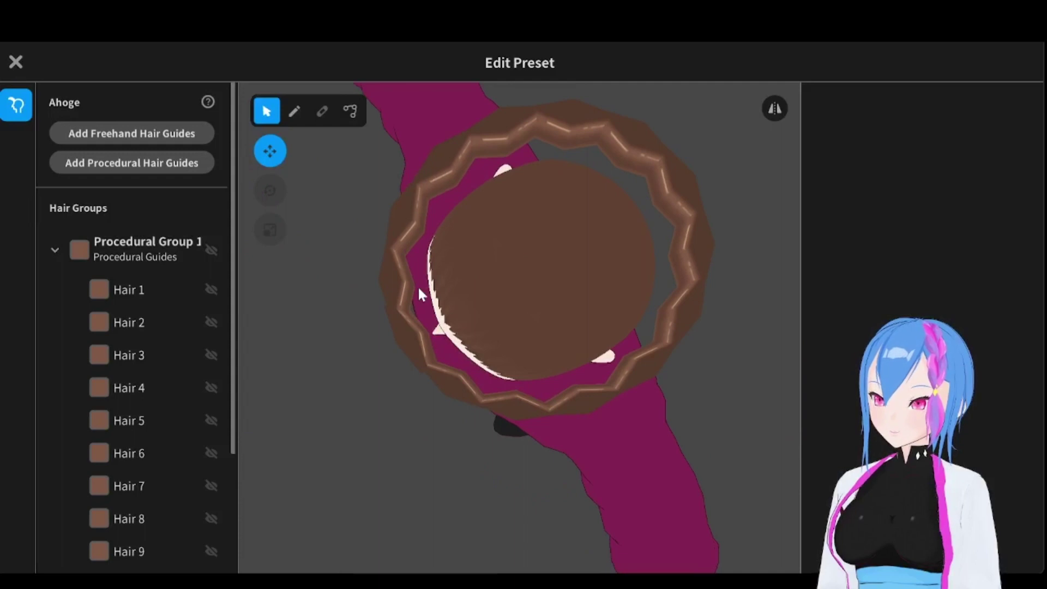
- Reduce the procedural group's Thickness Ratio to its minimum so the ring wall becomes thin and smooth
{"action": "left_click", "coordinate": [74, 244]}
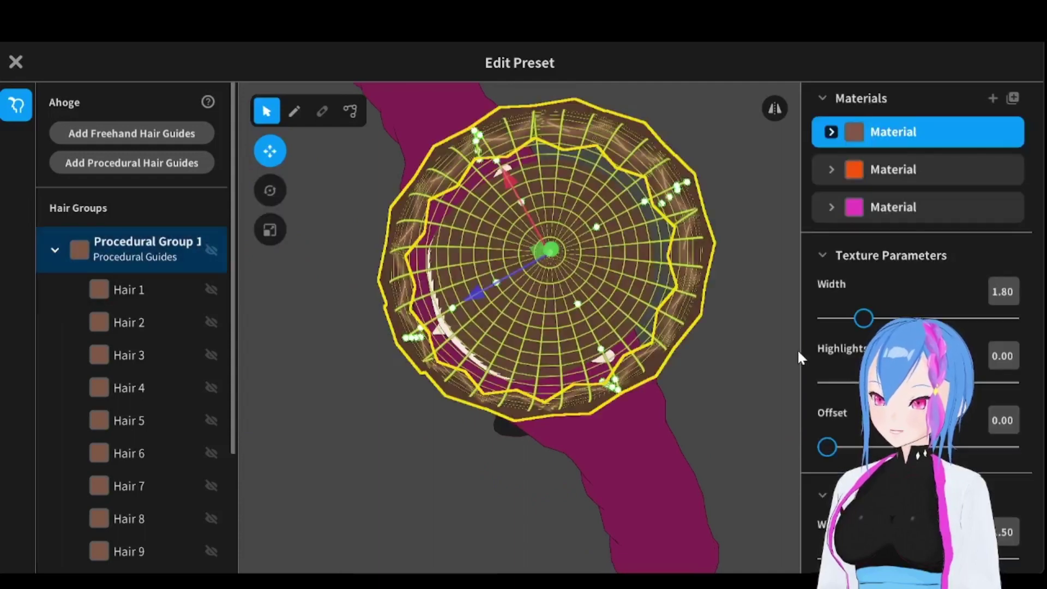
{"action": "scroll", "coordinate": [1041, 161], "scroll_direction": "down", "scroll_amount": 8}
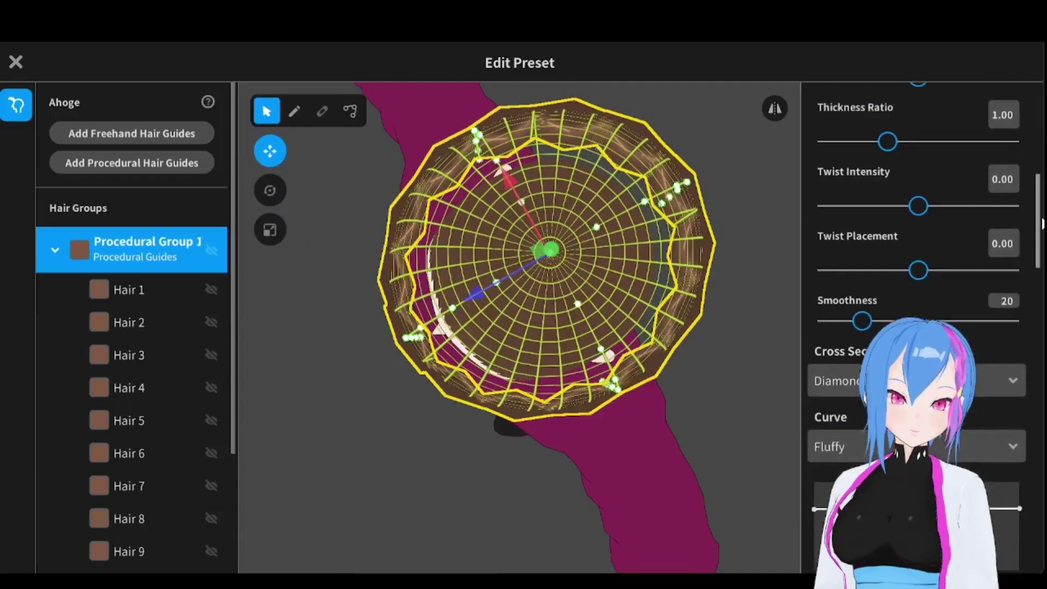
{"action": "scroll", "coordinate": [884, 195], "scroll_direction": "up", "scroll_amount": 1}
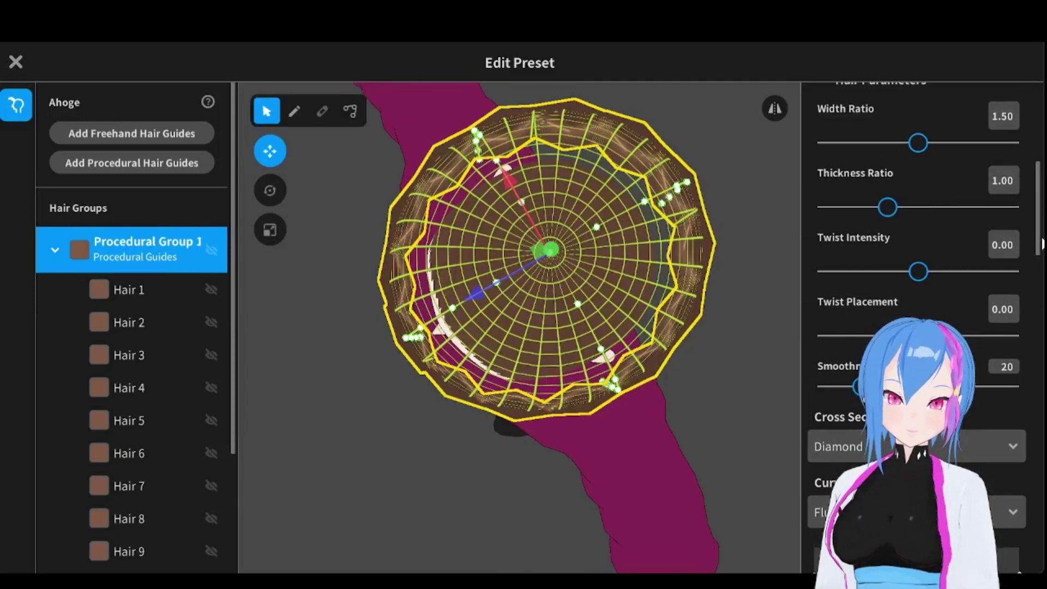
{"action": "scroll", "coordinate": [900, 191], "scroll_direction": "up", "scroll_amount": 2}
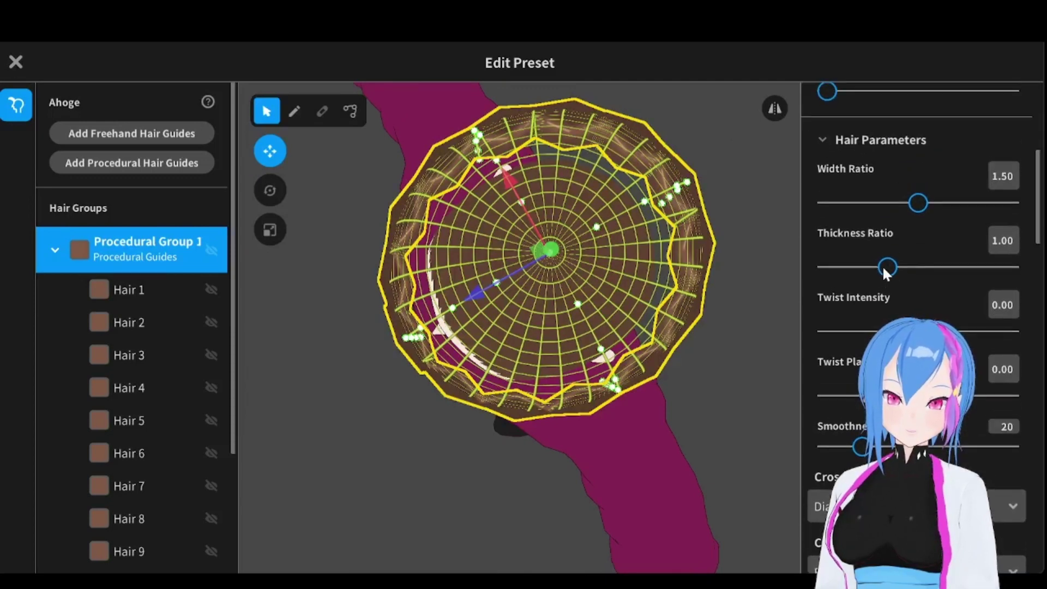
{"action": "left_click_drag", "start_coordinate": [885, 273], "coordinate": [826, 275]}
{"action": "right_click_drag", "start_coordinate": [627, 229], "coordinate": [514, 196]}
{"action": "left_click", "coordinate": [338, 185]}
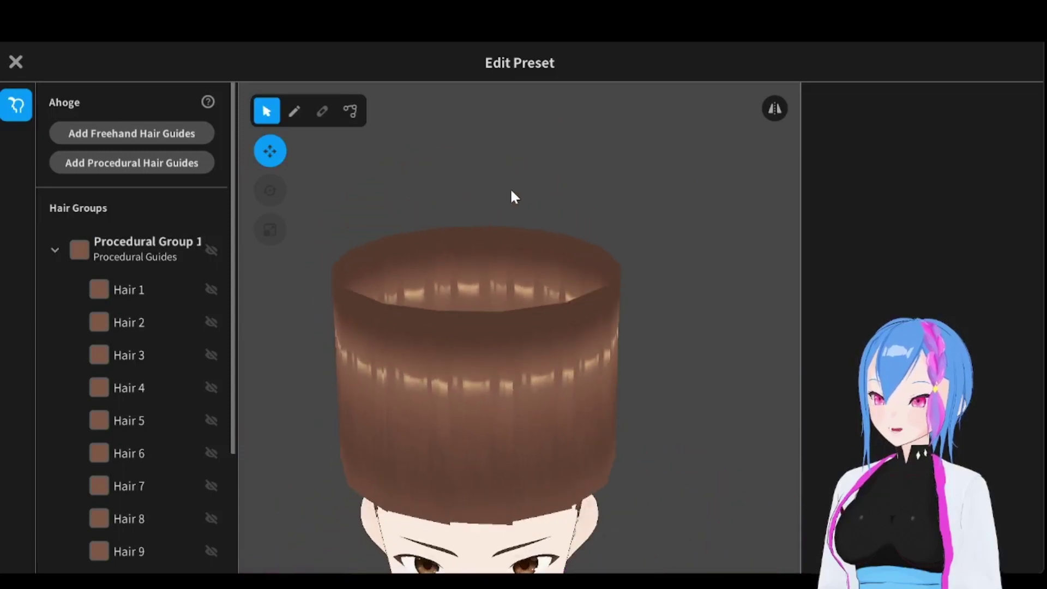
- Move the procedural hair group slightly down along the vertical axis
{"action": "left_click", "coordinate": [502, 280]}
{"action": "right_click_drag", "start_coordinate": [503, 281], "coordinate": [552, 261]}
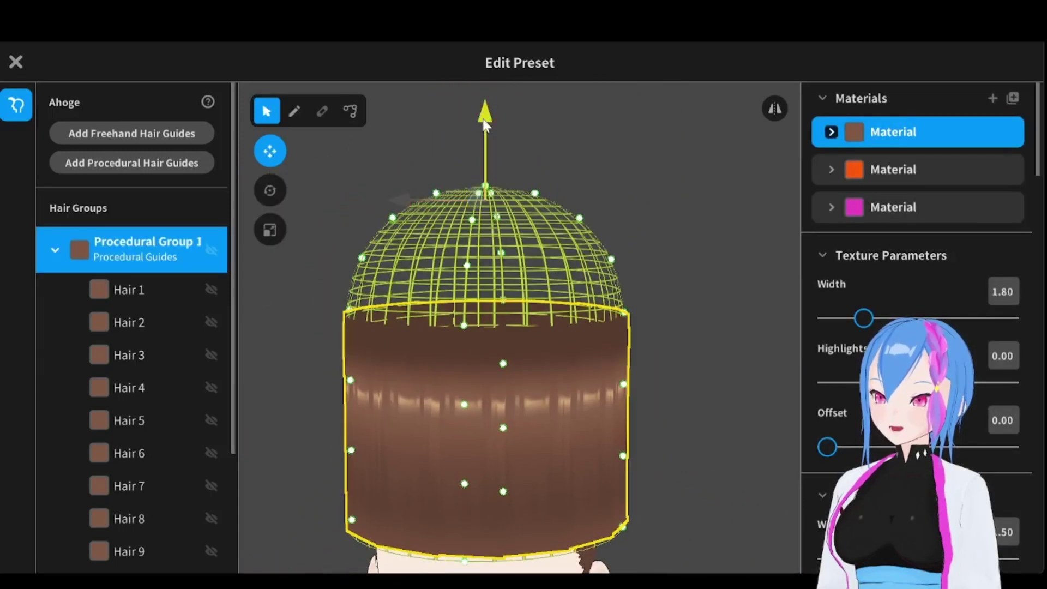
{"action": "left_click_drag", "start_coordinate": [485, 124], "coordinate": [481, 153]}
{"action": "middle_click_drag", "start_coordinate": [635, 402], "coordinate": [666, 347]}
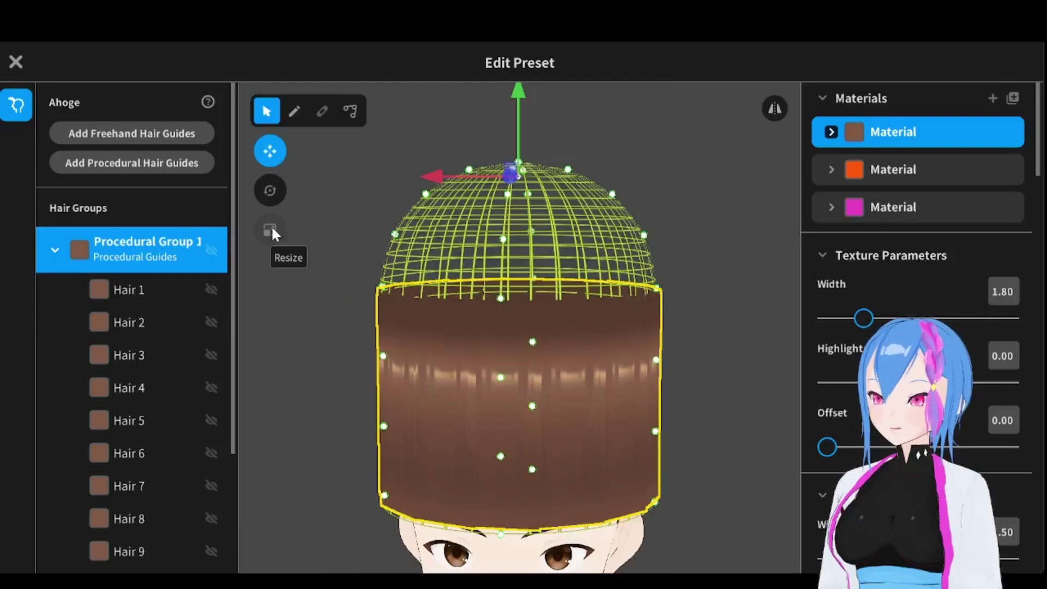
- Resize the hair ring narrower in width and depth to fit closely around the head
{"action": "left_click", "coordinate": [270, 230]}
{"action": "right_click_drag", "start_coordinate": [414, 180], "coordinate": [419, 318]}
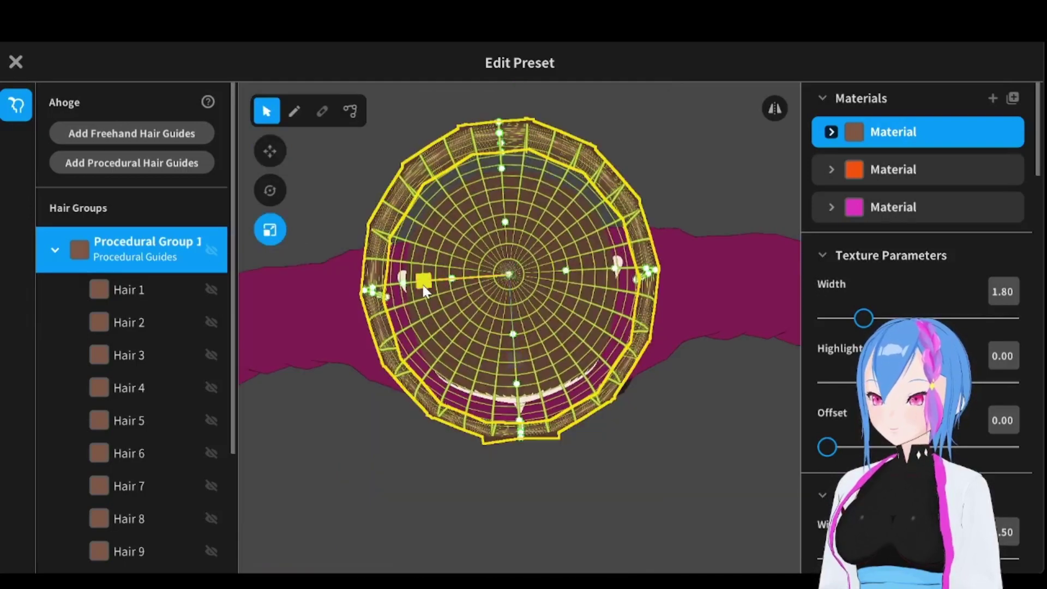
{"action": "left_click_drag", "start_coordinate": [423, 284], "coordinate": [441, 283]}
{"action": "right_click_drag", "start_coordinate": [441, 283], "coordinate": [382, 294]}
{"action": "left_click_drag", "start_coordinate": [485, 311], "coordinate": [509, 319]}
{"action": "right_click_drag", "start_coordinate": [508, 319], "coordinate": [486, 271]}
{"action": "mouse_move", "coordinate": [426, 188]}
{"action": "left_mouse_down"}
{"action": "mouse_move", "coordinate": [442, 199]}
{"action": "mouse_move", "coordinate": [428, 201]}
{"action": "left_mouse_up"}
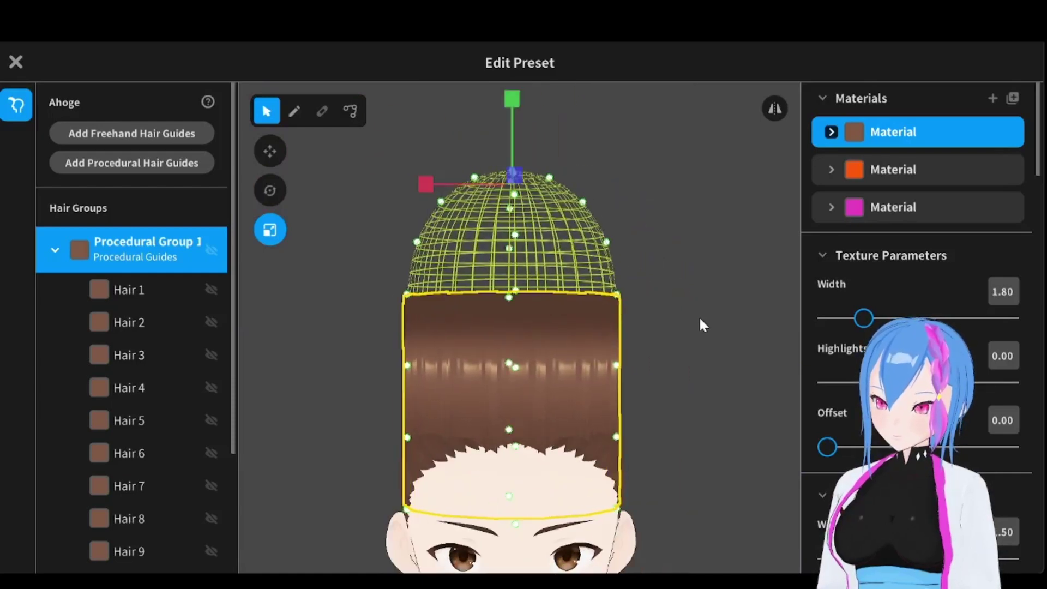
- Scale down the hair ring's height to make it a short band
{"action": "right_click_drag", "start_coordinate": [700, 320], "coordinate": [663, 345]}
{"action": "middle_click_drag", "start_coordinate": [594, 375], "coordinate": [540, 341]}
{"action": "left_click_drag", "start_coordinate": [529, 175], "coordinate": [536, 199]}
{"action": "right_click_drag", "start_coordinate": [536, 199], "coordinate": [580, 199]}
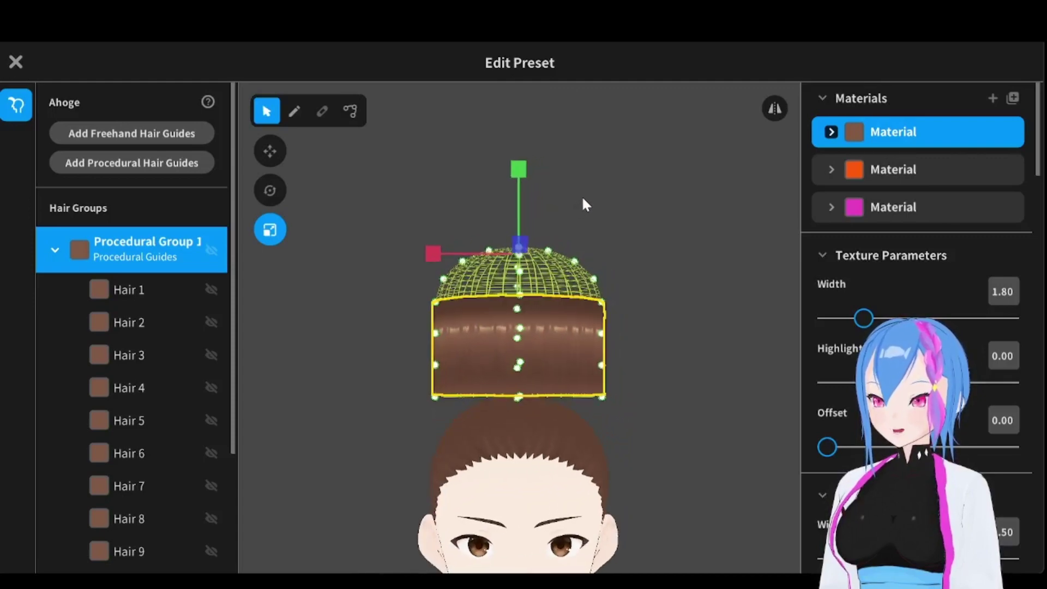
- Move the shortened ring down onto the top of the head and center it sideways
{"action": "left_click", "coordinate": [269, 151]}
{"action": "left_click_drag", "start_coordinate": [522, 191], "coordinate": [526, 224]}
{"action": "left_click_drag", "start_coordinate": [450, 297], "coordinate": [434, 314]}
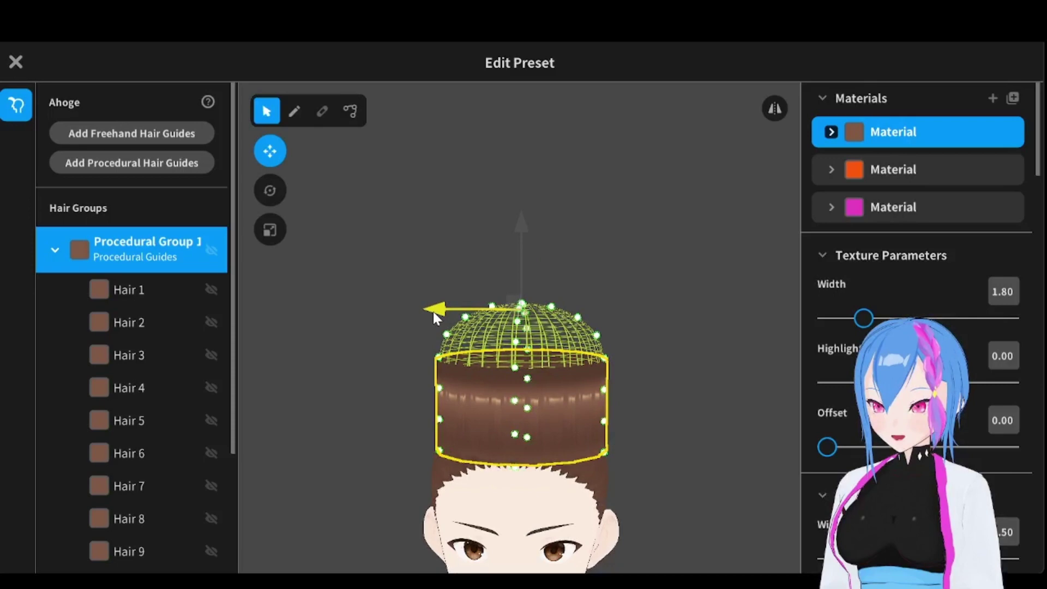
{"action": "left_click", "coordinate": [663, 407]}
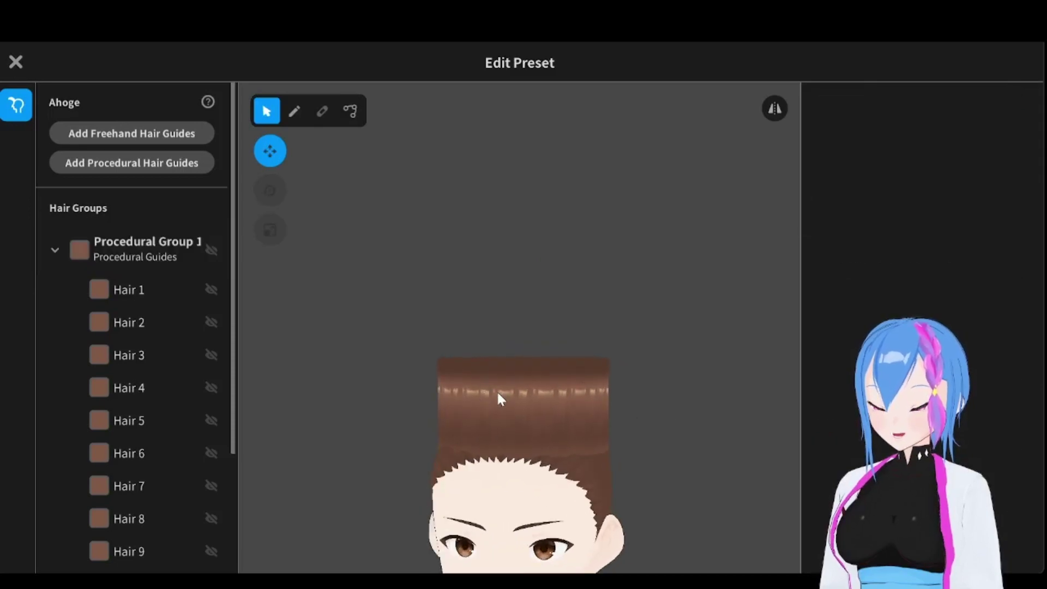
- Disable Main Color and Highlight Color on the first material of the procedural hair group
{"action": "middle_click_drag", "start_coordinate": [567, 398], "coordinate": [520, 321]}
{"action": "left_click", "coordinate": [137, 251]}
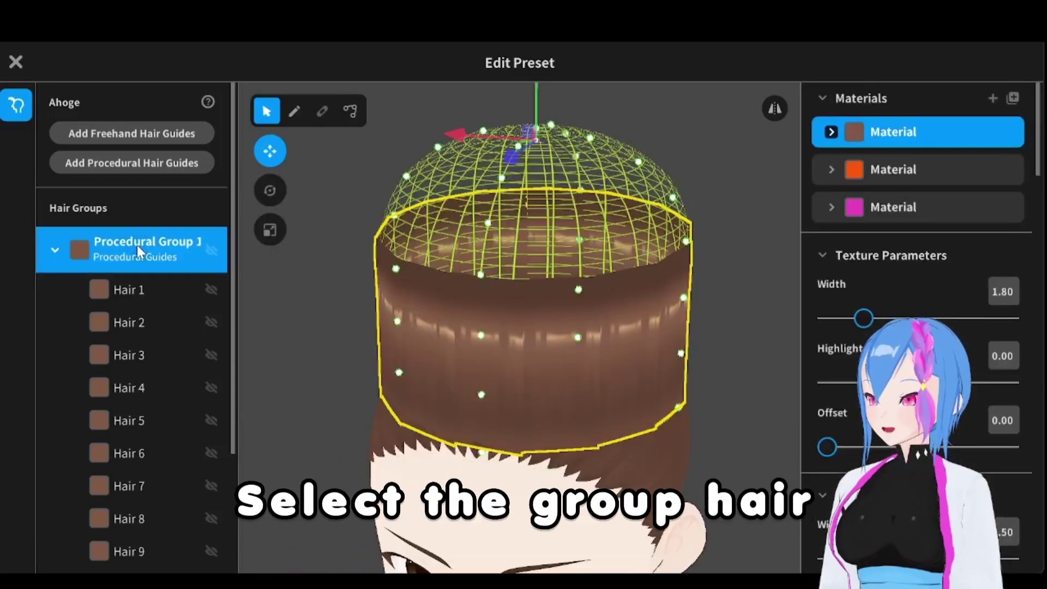
{"action": "left_click", "coordinate": [829, 131]}
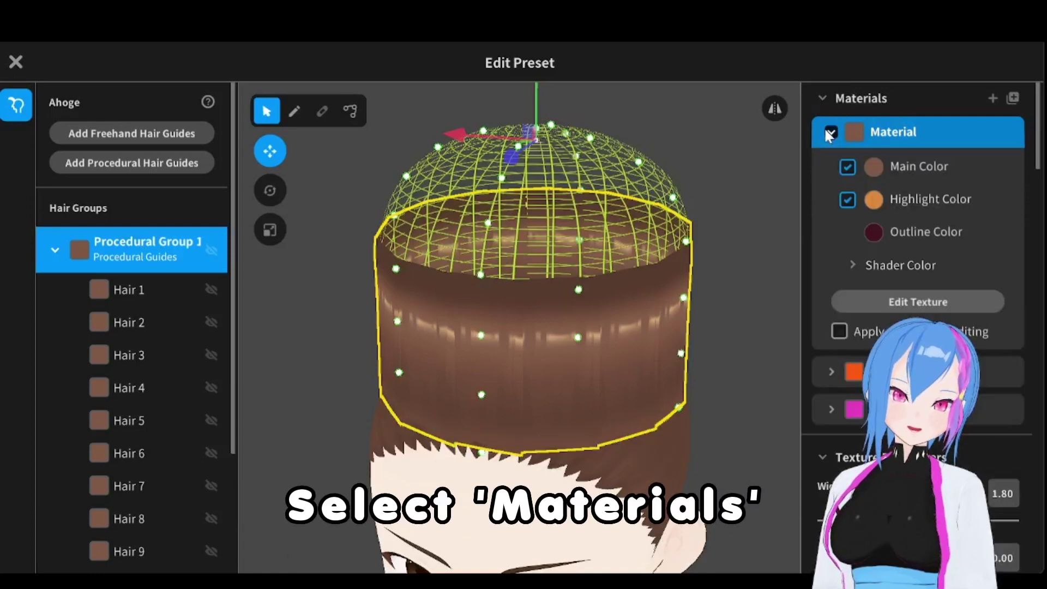
{"action": "left_click", "coordinate": [847, 165]}
{"action": "left_click", "coordinate": [847, 200]}
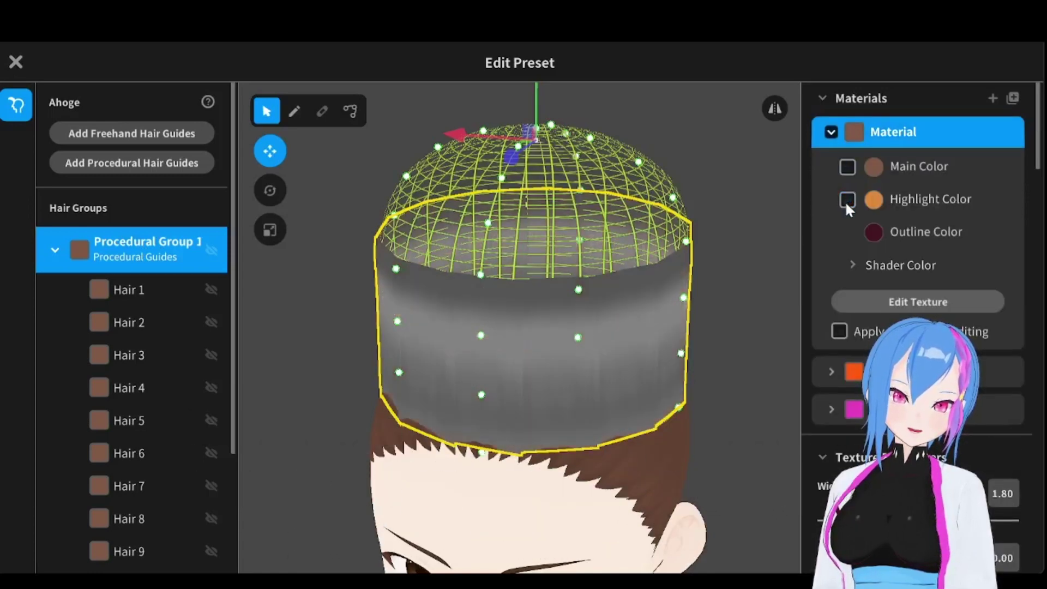
- Open the hair material's texture for editing and select the Default Design layer of the base texture
{"action": "left_click", "coordinate": [916, 303]}
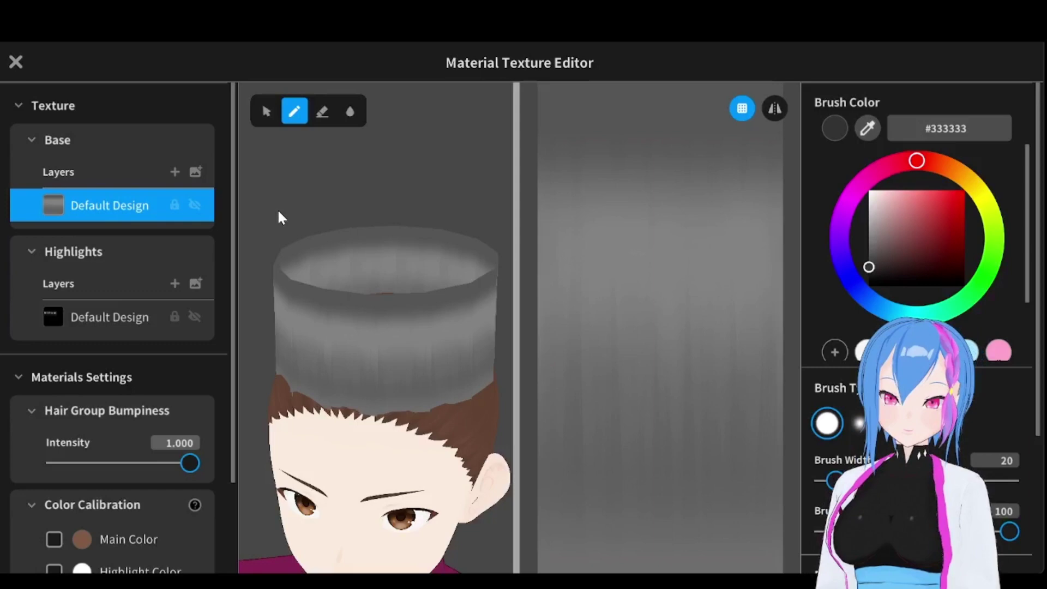
{"action": "left_click", "coordinate": [174, 172]}
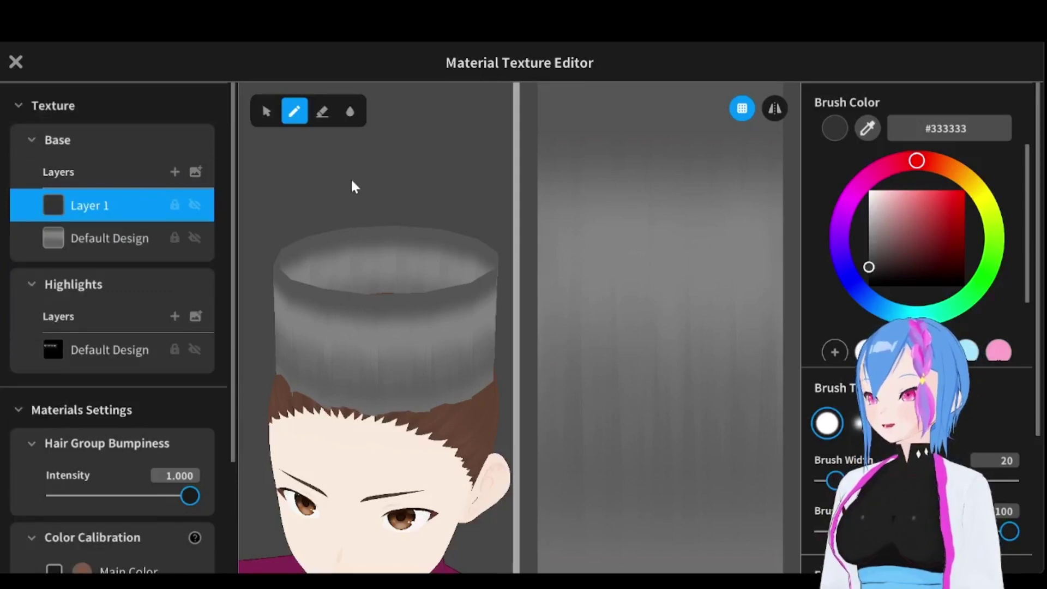
{"action": "key", "text": "ctrl+z"}
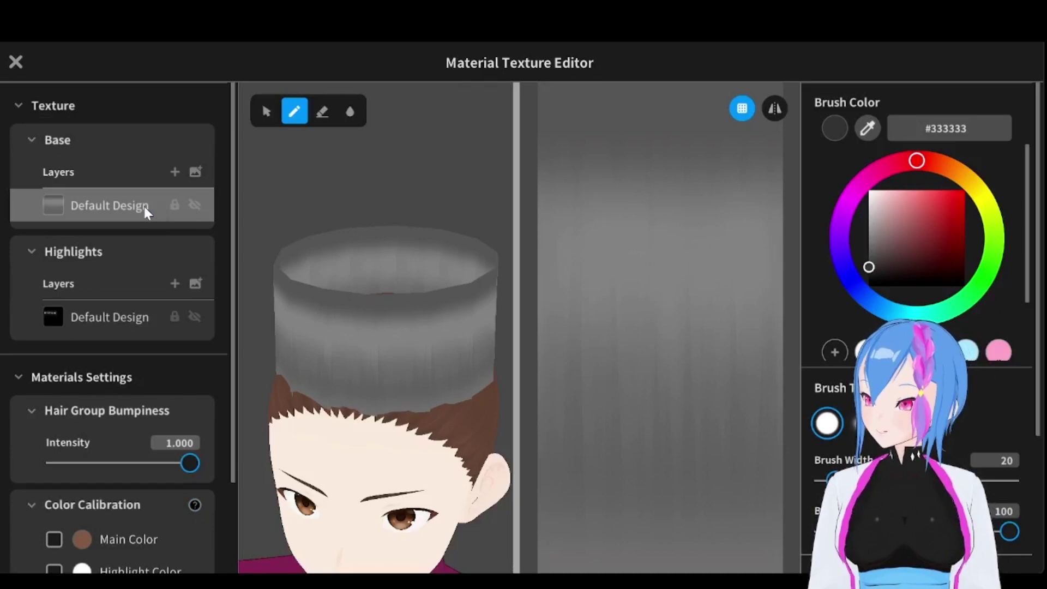
{"action": "left_click", "coordinate": [145, 207]}
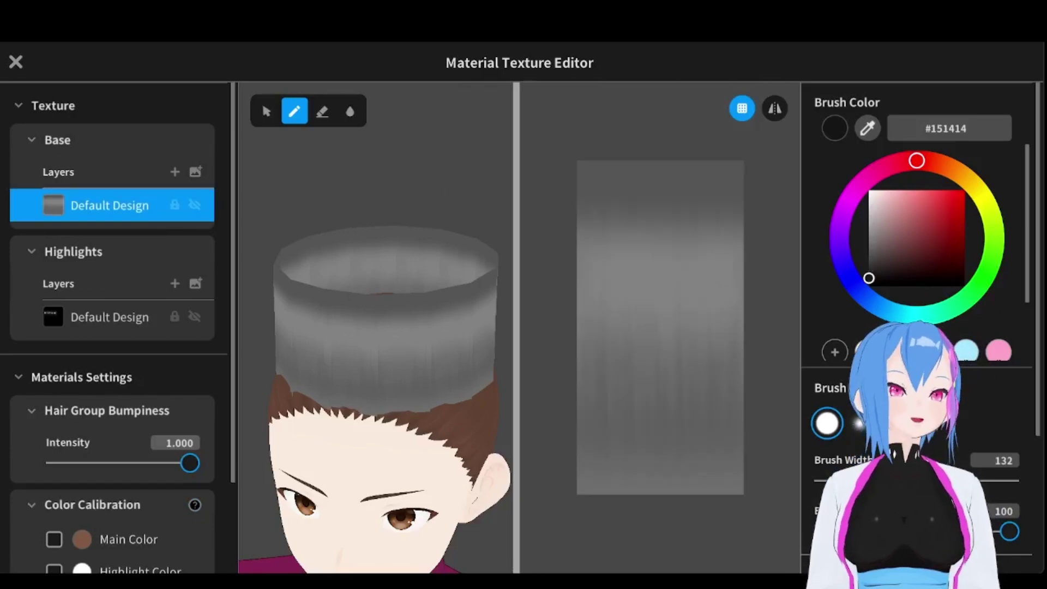
- Paint the entire base texture with #181818 using a brush width of 132 and mirroring on, and return to the hair preset
{"action": "mouse_move", "coordinate": [882, 287]}
{"action": "left_mouse_down"}
{"action": "mouse_move", "coordinate": [859, 295]}
{"action": "mouse_move", "coordinate": [868, 279]}
{"action": "left_mouse_up"}
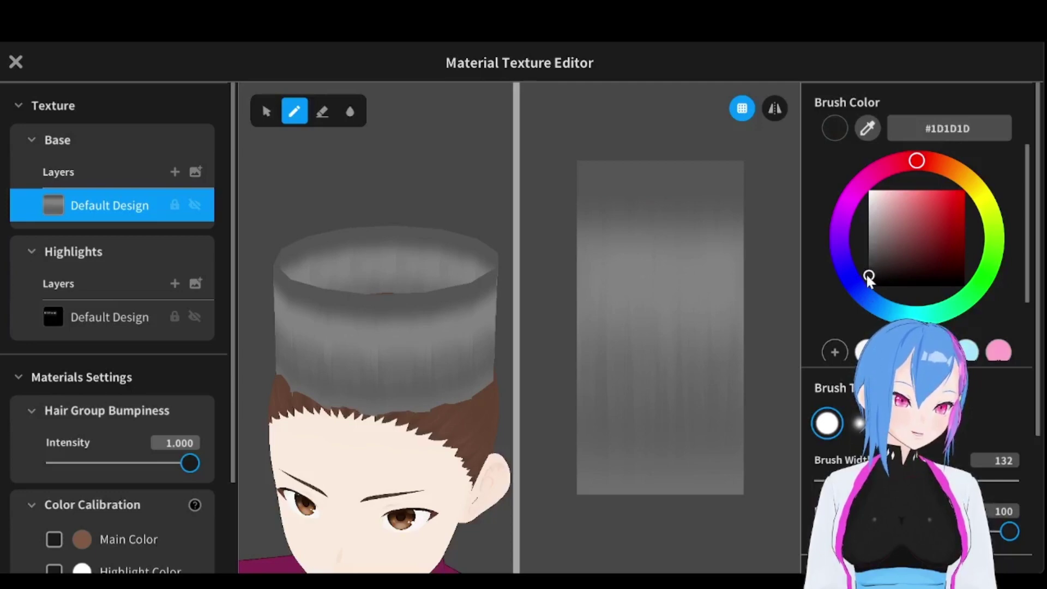
{"action": "left_click_drag", "start_coordinate": [867, 276], "coordinate": [867, 278]}
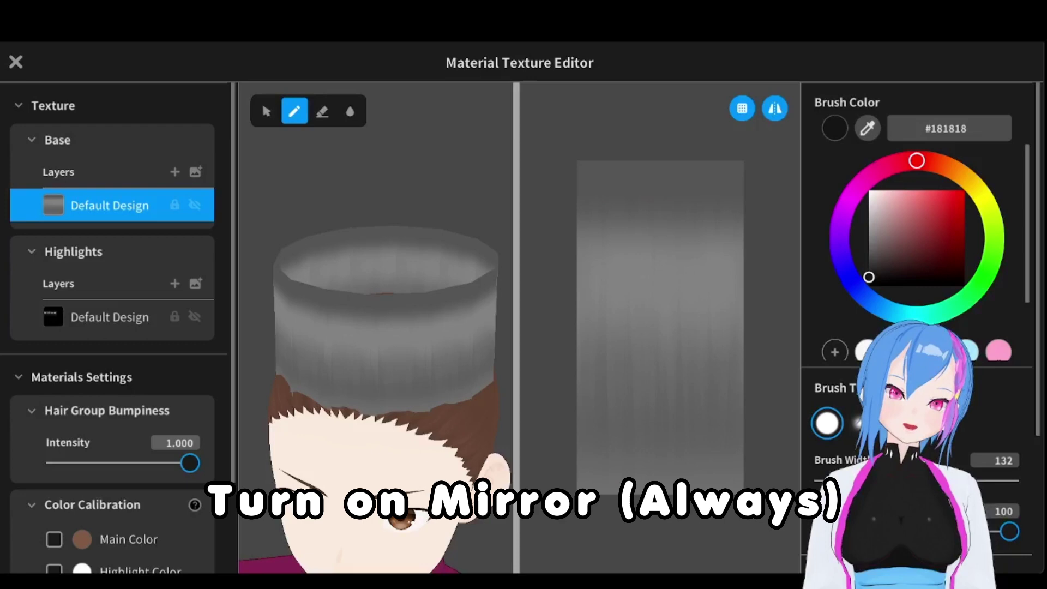
{"action": "mouse_move", "coordinate": [622, 131]}
{"action": "left_mouse_down"}
{"action": "mouse_move", "coordinate": [633, 483]}
{"action": "mouse_move", "coordinate": [591, 252]}
{"action": "mouse_move", "coordinate": [589, 498]}
{"action": "left_mouse_up"}
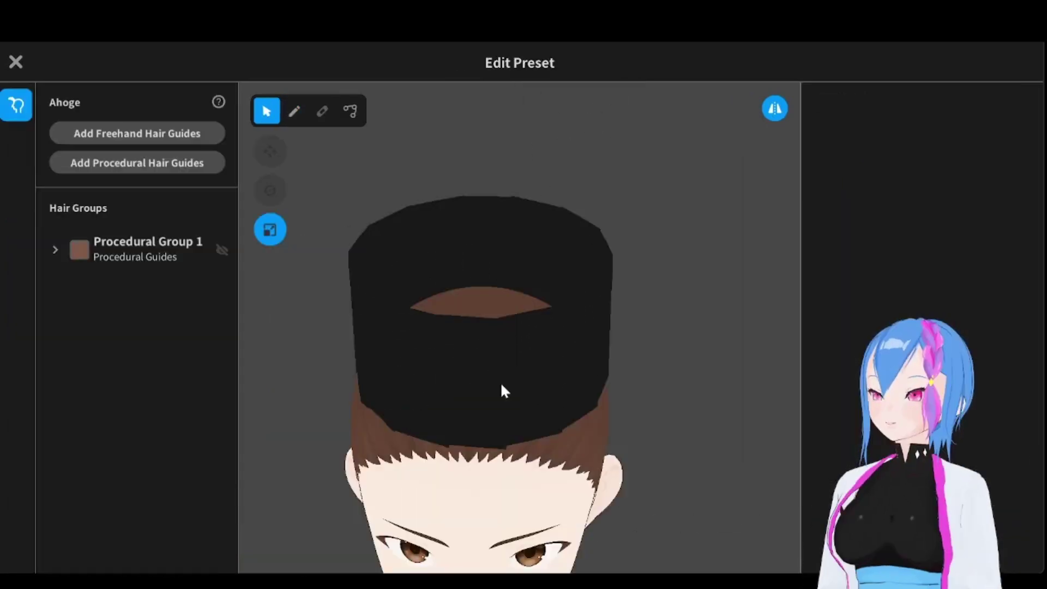
{"action": "mouse_move", "coordinate": [500, 382]}
{"action": "right_mouse_down"}
{"action": "mouse_move", "coordinate": [518, 375]}
{"action": "mouse_move", "coordinate": [499, 363]}
{"action": "right_mouse_up"}
{"action": "right_click_drag", "start_coordinate": [416, 386], "coordinate": [461, 349]}
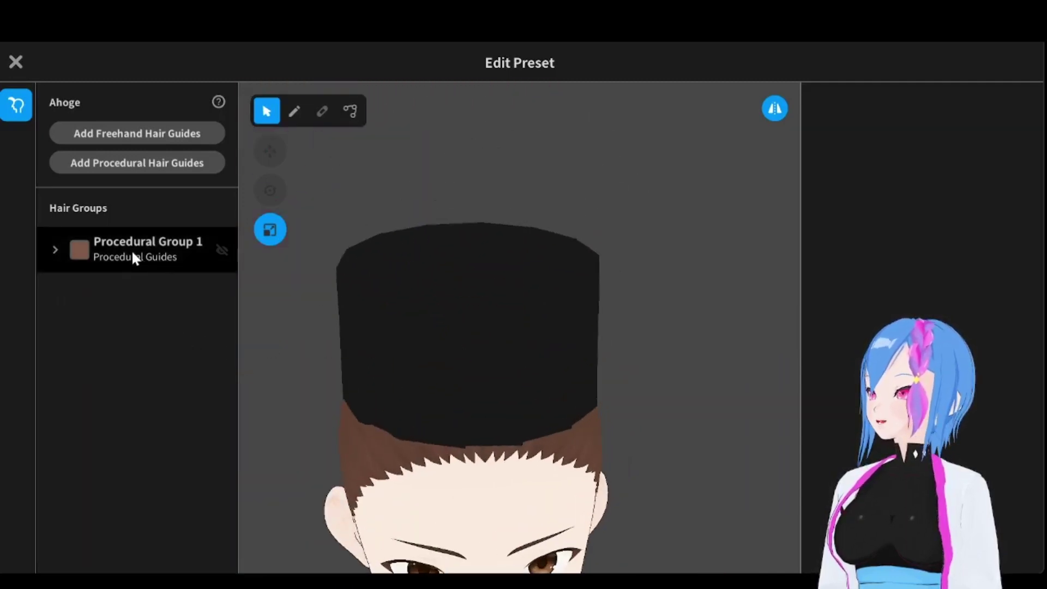
- Duplicate the procedural group and move the copy straight up above the original ring
{"action": "right_click", "coordinate": [148, 267]}
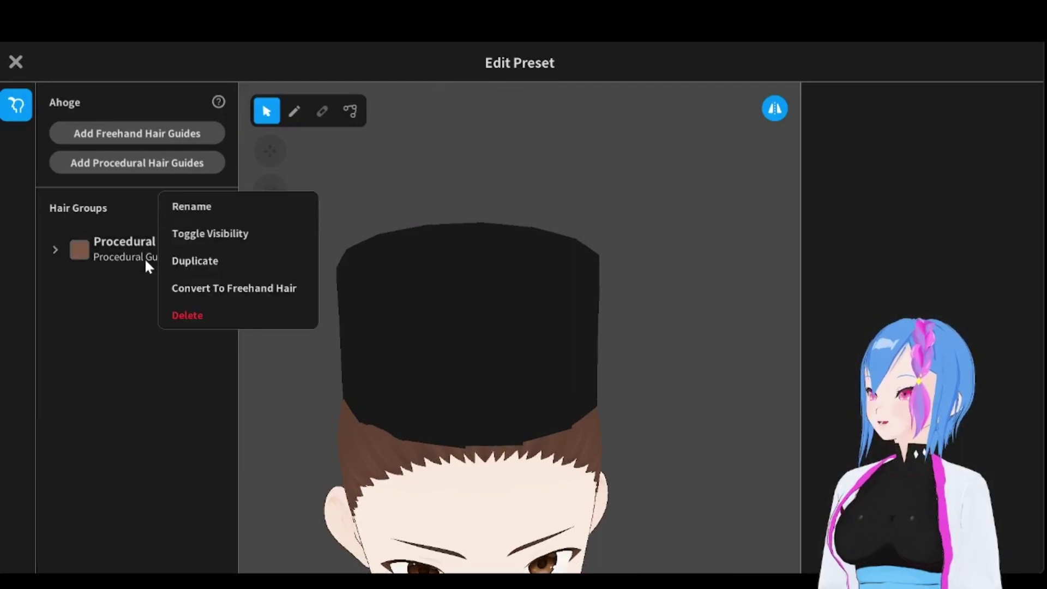
{"action": "left_click", "coordinate": [180, 261]}
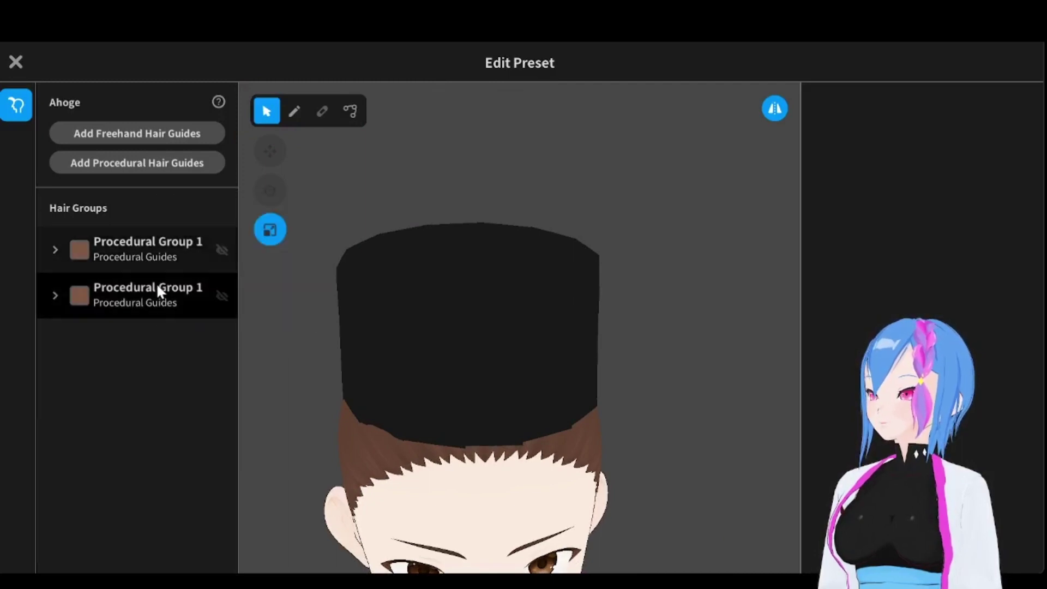
{"action": "left_click", "coordinate": [156, 286]}
{"action": "left_click", "coordinate": [269, 151]}
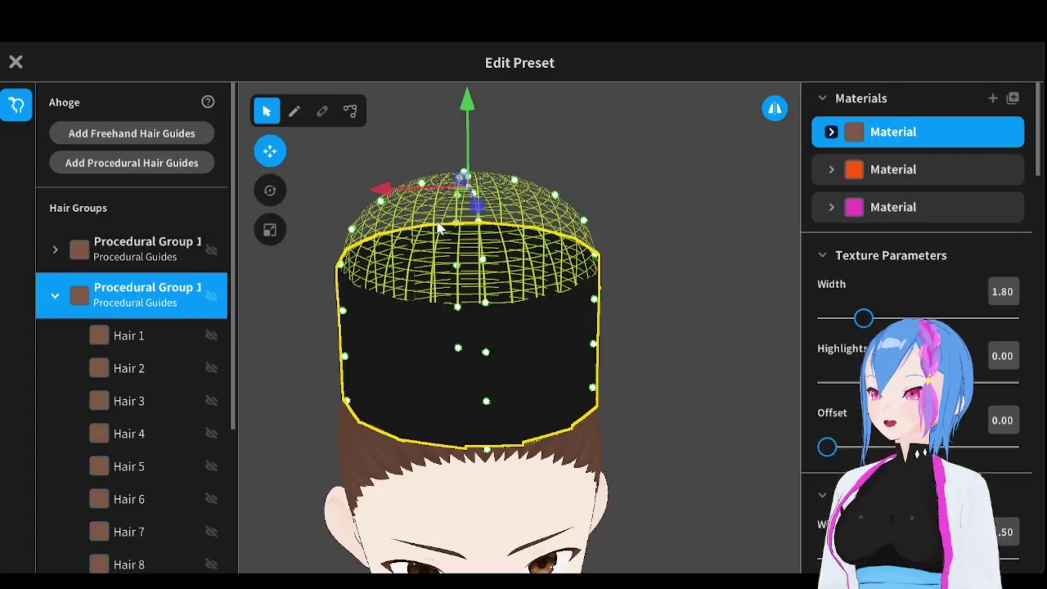
{"action": "scroll", "coordinate": [439, 224], "scroll_direction": "down", "scroll_amount": 2}
{"action": "scroll", "coordinate": [439, 222], "scroll_direction": "down", "scroll_amount": 2}
{"action": "left_click_drag", "start_coordinate": [485, 162], "coordinate": [490, 99]}
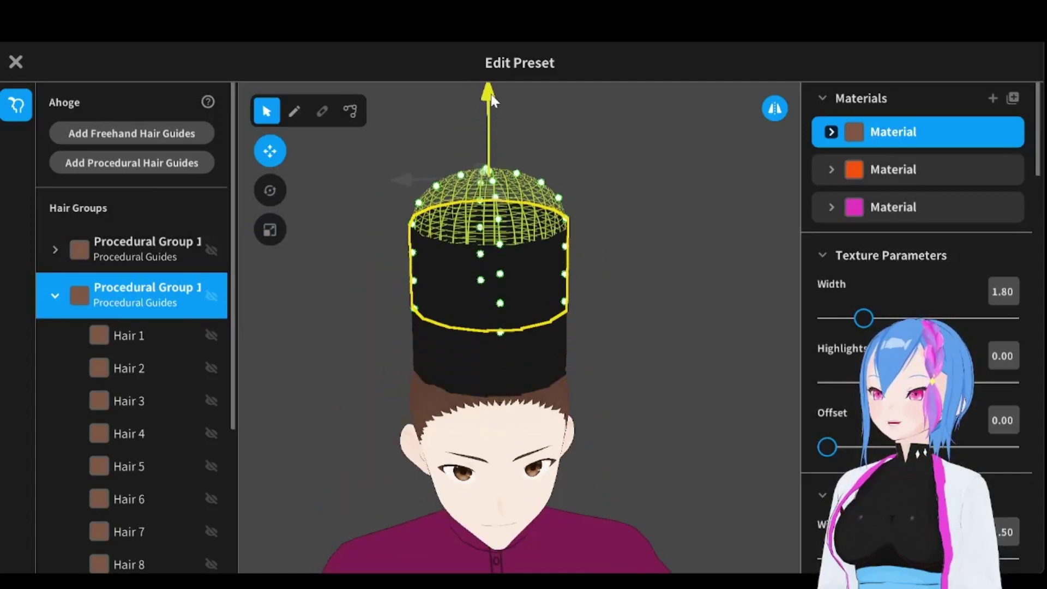
- Set the duplicated group's Hairline to 0.00 to close the top of the hat
{"action": "right_click_drag", "start_coordinate": [676, 146], "coordinate": [611, 146]}
{"action": "middle_click_drag", "start_coordinate": [610, 146], "coordinate": [611, 233]}
{"action": "left_click", "coordinate": [611, 233]}
{"action": "left_click", "coordinate": [129, 289]}
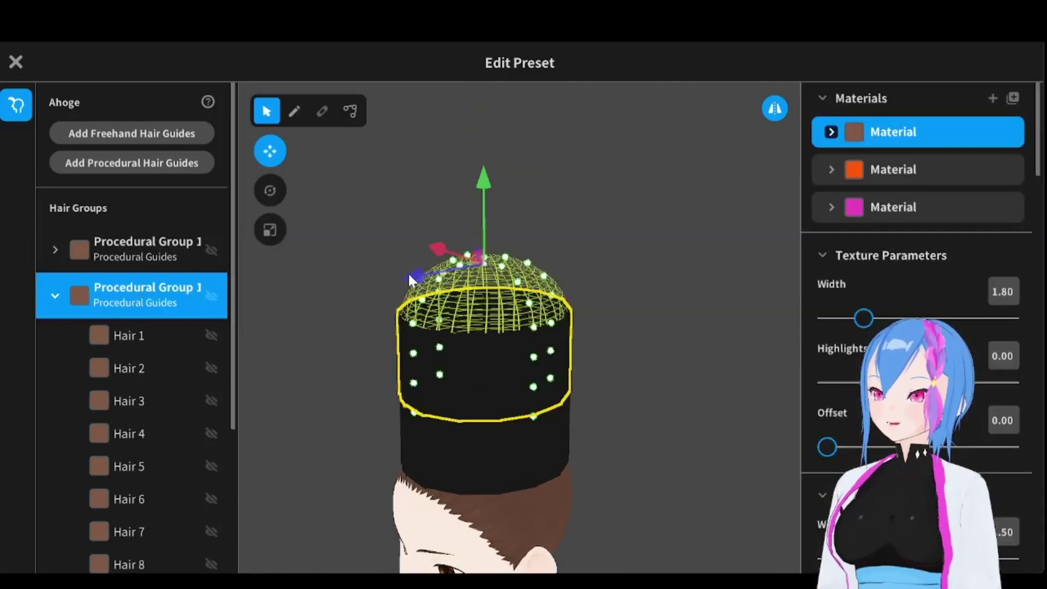
{"action": "left_click_drag", "start_coordinate": [1041, 162], "coordinate": [1041, 438]}
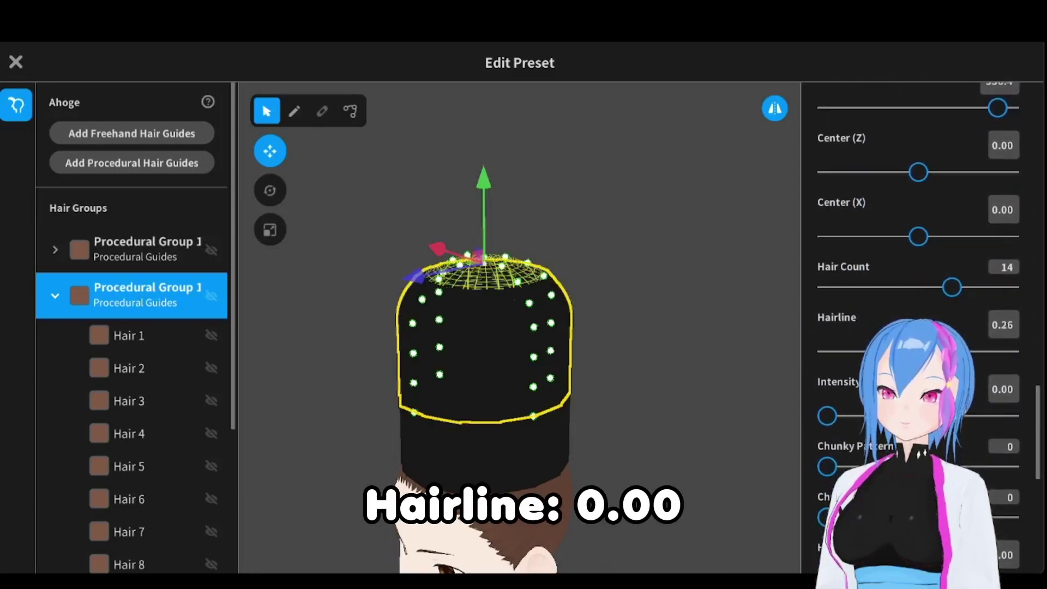
{"action": "left_click_drag", "start_coordinate": [851, 354], "coordinate": [834, 355]}
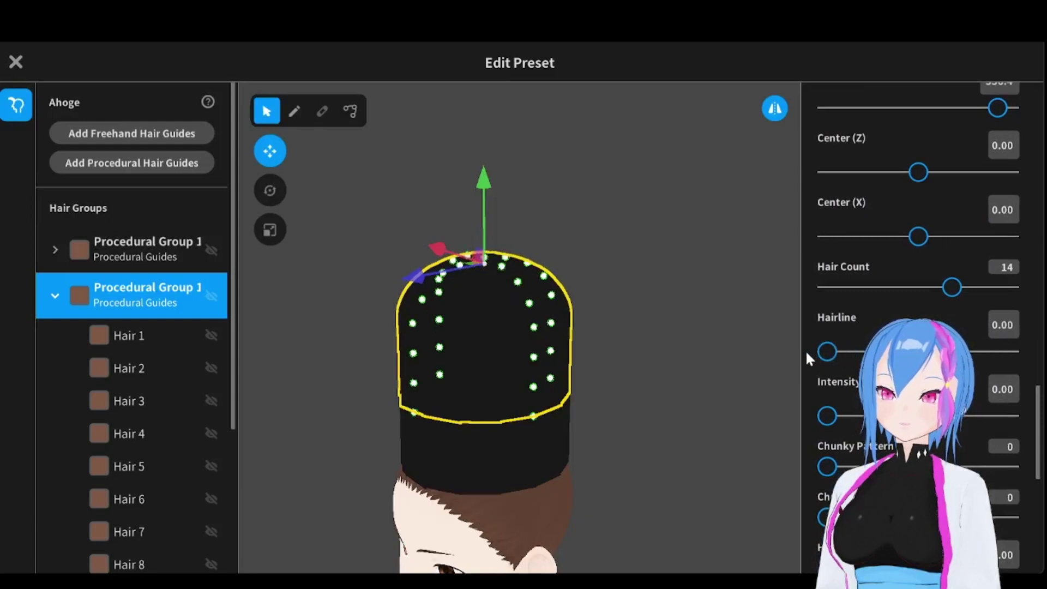
{"action": "mouse_move", "coordinate": [643, 306]}
{"action": "right_mouse_down"}
{"action": "mouse_move", "coordinate": [630, 295]}
{"action": "mouse_move", "coordinate": [640, 287]}
{"action": "mouse_move", "coordinate": [622, 300]}
{"action": "mouse_move", "coordinate": [626, 314]}
{"action": "right_mouse_up"}
{"action": "left_click", "coordinate": [640, 287]}
{"action": "mouse_move", "coordinate": [647, 376]}
{"action": "middle_mouse_down"}
{"action": "mouse_move", "coordinate": [651, 292]}
{"action": "mouse_move", "coordinate": [657, 361]}
{"action": "middle_mouse_up"}
{"action": "right_click_drag", "start_coordinate": [656, 361], "coordinate": [616, 371]}
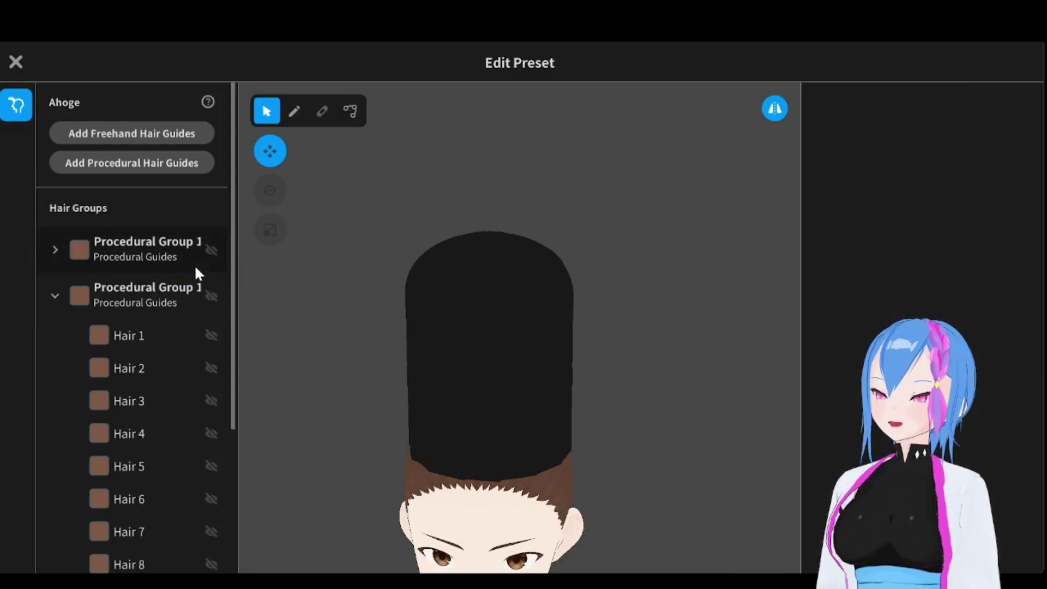
- Flatten the duplicated group vertically into a thin disc to serve as the hat's lid
{"action": "left_click", "coordinate": [213, 283]}
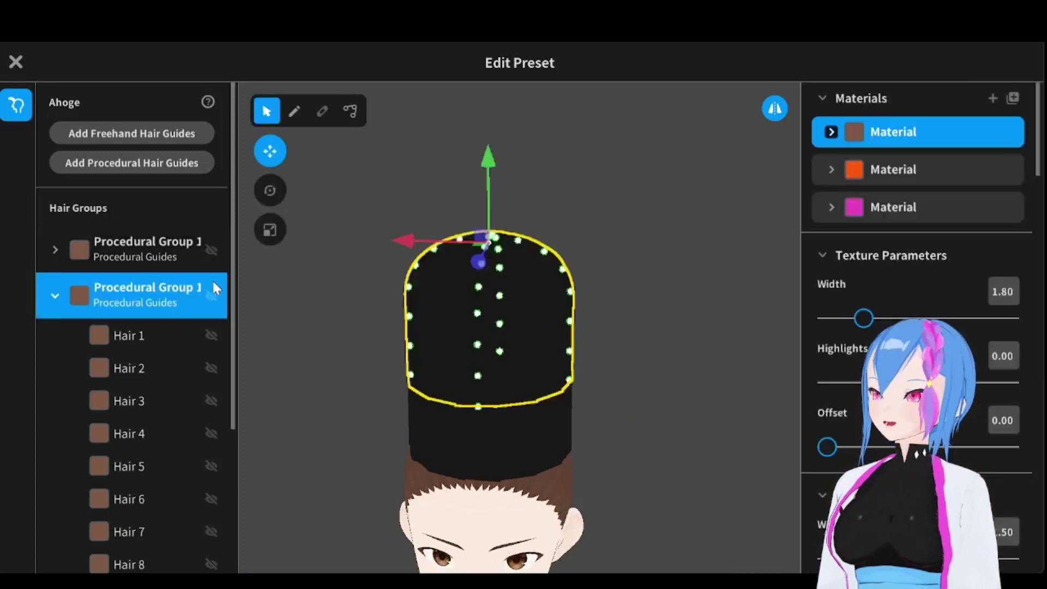
{"action": "left_click", "coordinate": [271, 240]}
{"action": "right_click_drag", "start_coordinate": [636, 394], "coordinate": [595, 341]}
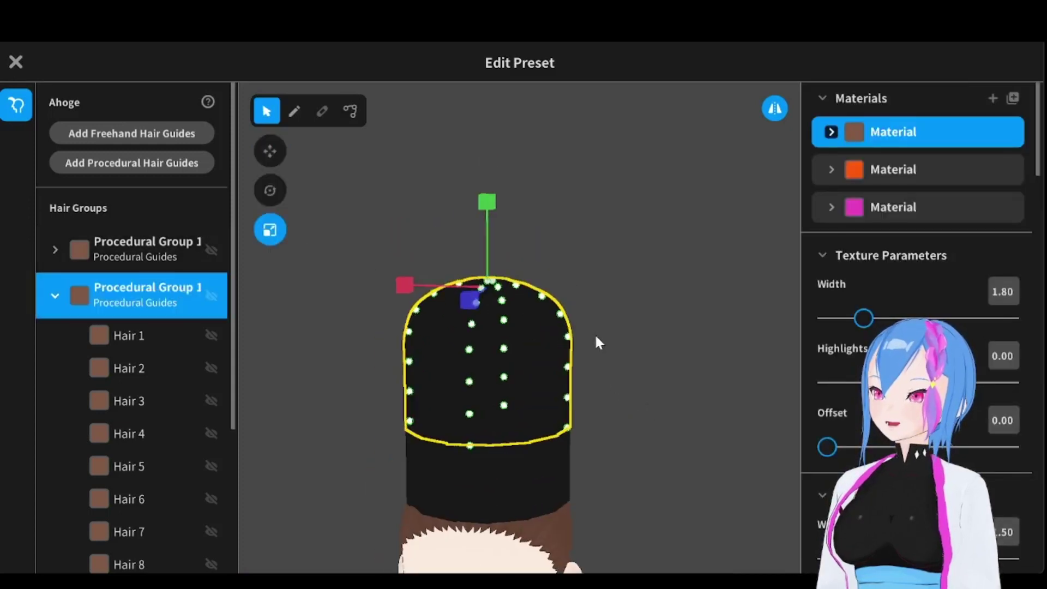
{"action": "scroll", "coordinate": [596, 338], "scroll_direction": "up", "scroll_amount": 3}
{"action": "right_click_drag", "start_coordinate": [478, 277], "coordinate": [461, 289]}
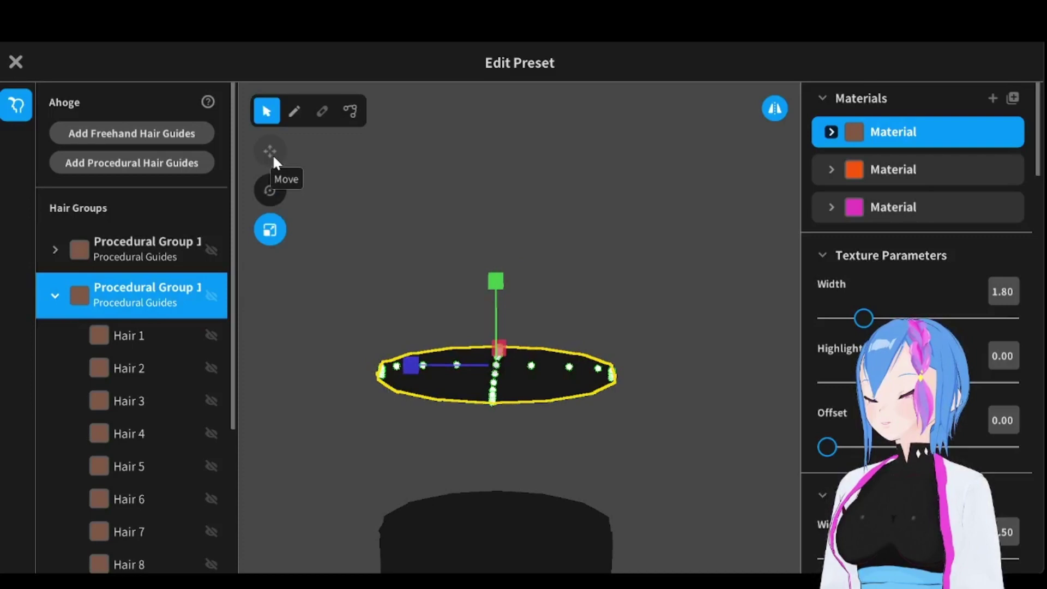
- Lower the flattened disc onto the top of the ring and inspect the finished hat from several angles
{"action": "left_click", "coordinate": [272, 154]}
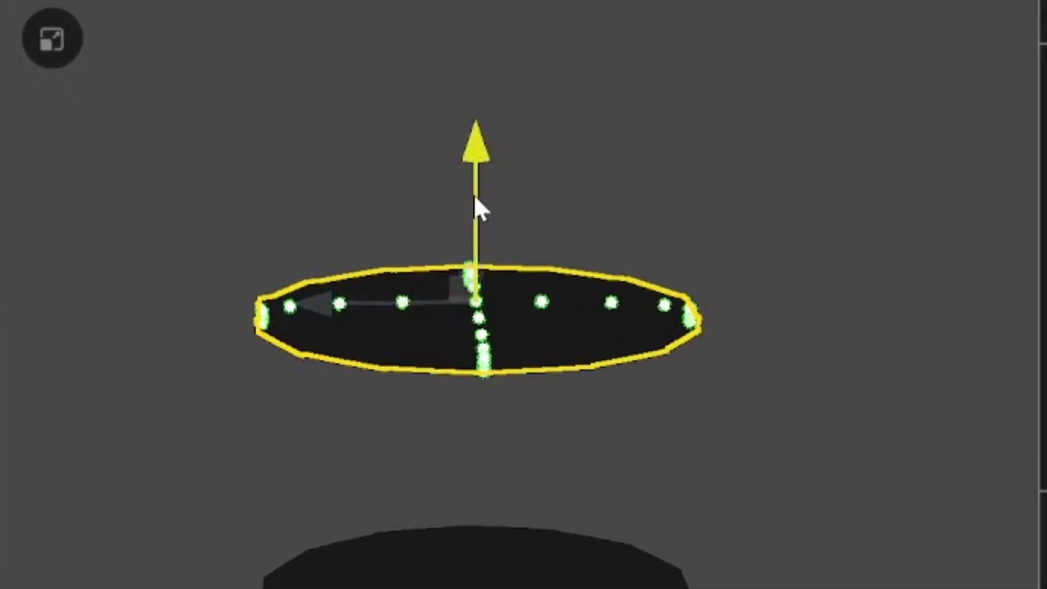
{"action": "left_click_drag", "start_coordinate": [474, 197], "coordinate": [619, 231]}
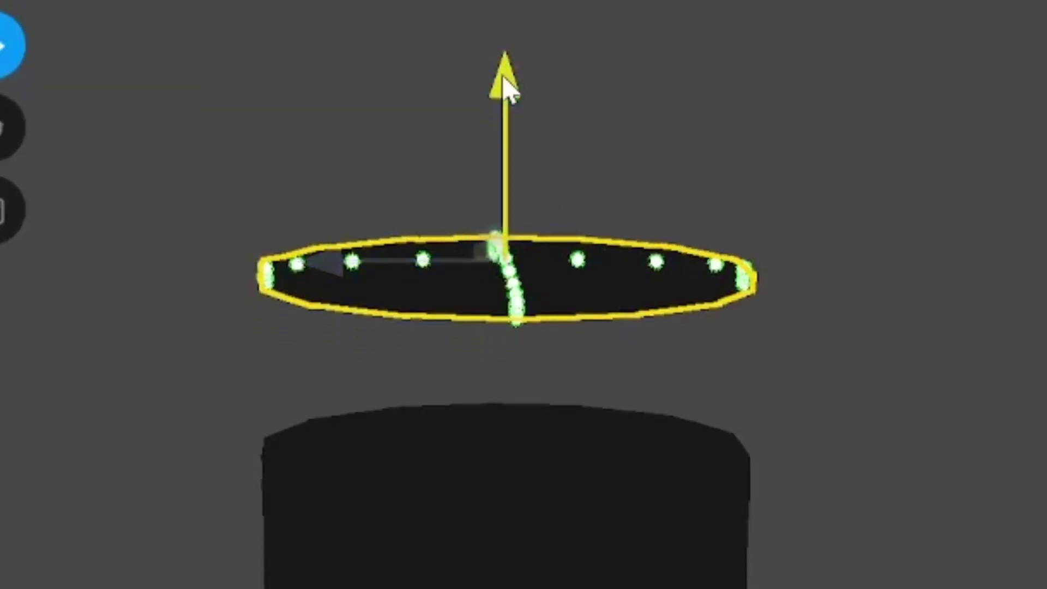
{"action": "left_click_drag", "start_coordinate": [506, 5], "coordinate": [522, 27]}
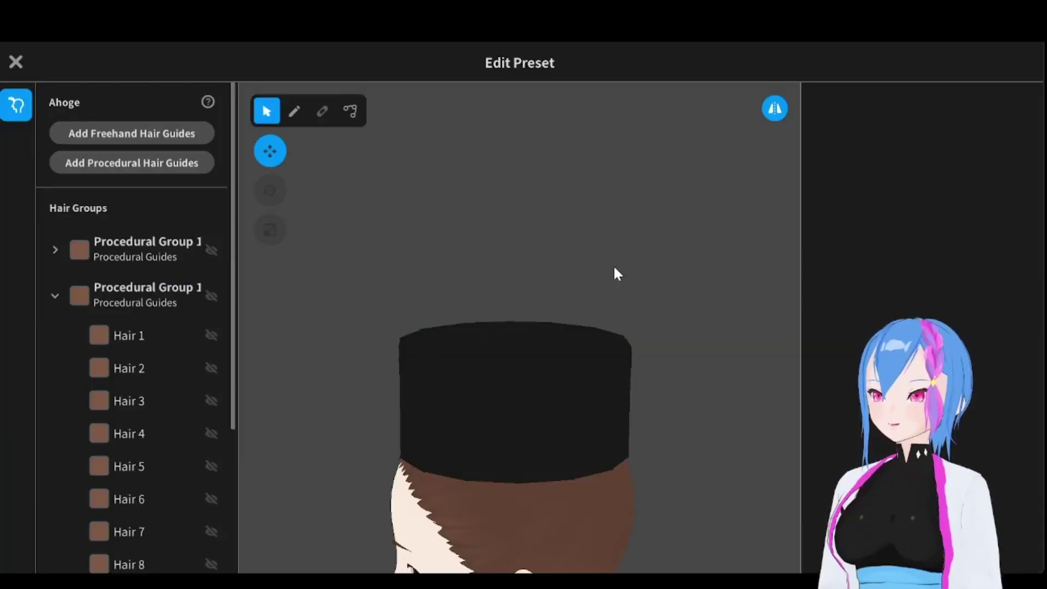
{"action": "right_click_drag", "start_coordinate": [614, 268], "coordinate": [667, 272]}
{"action": "scroll", "coordinate": [673, 317], "scroll_direction": "down", "scroll_amount": 3}
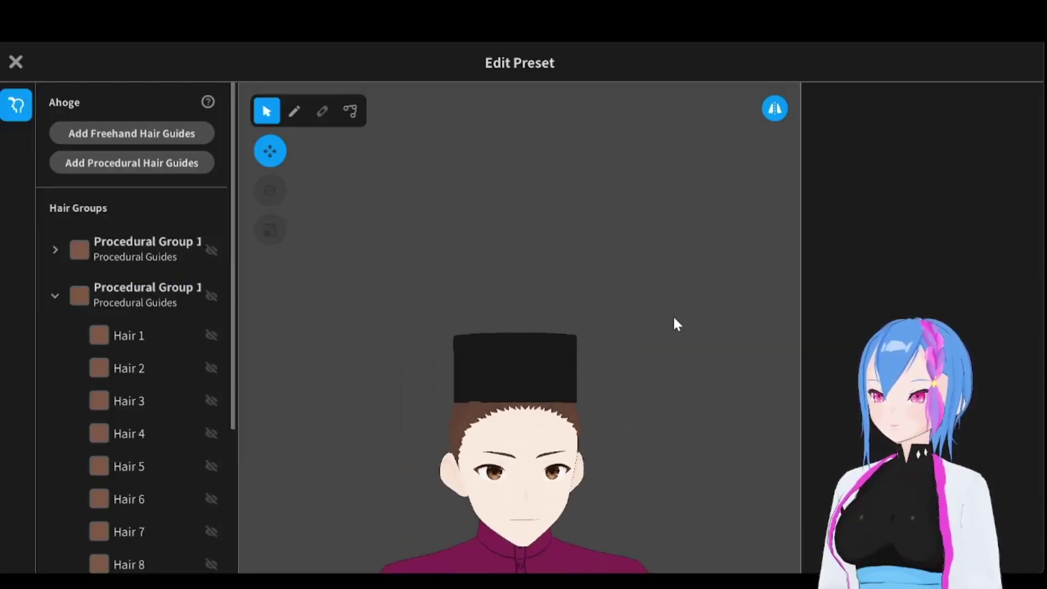
{"action": "right_click_drag", "start_coordinate": [673, 318], "coordinate": [513, 313]}
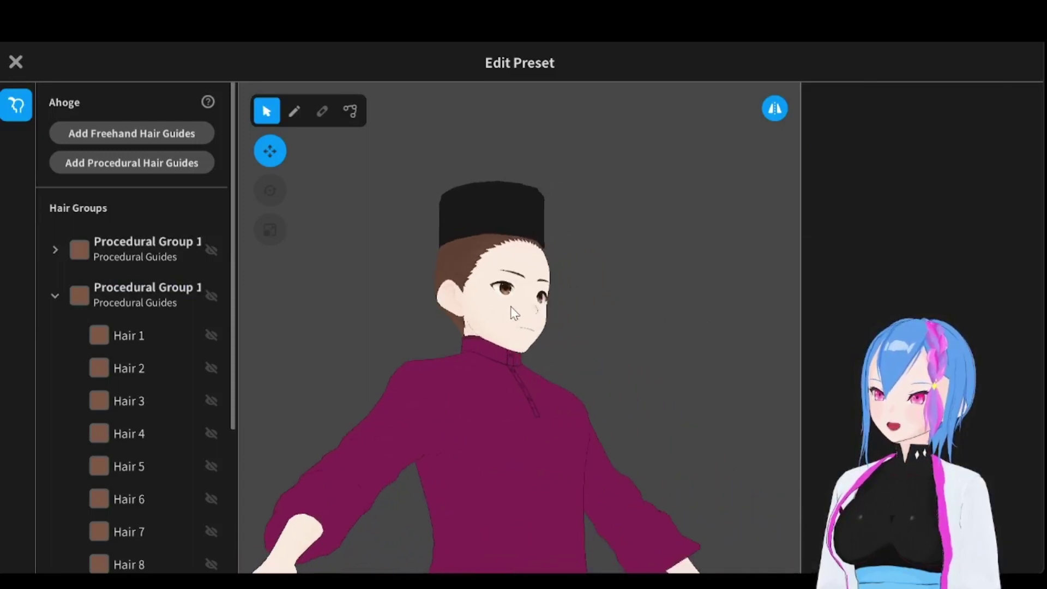